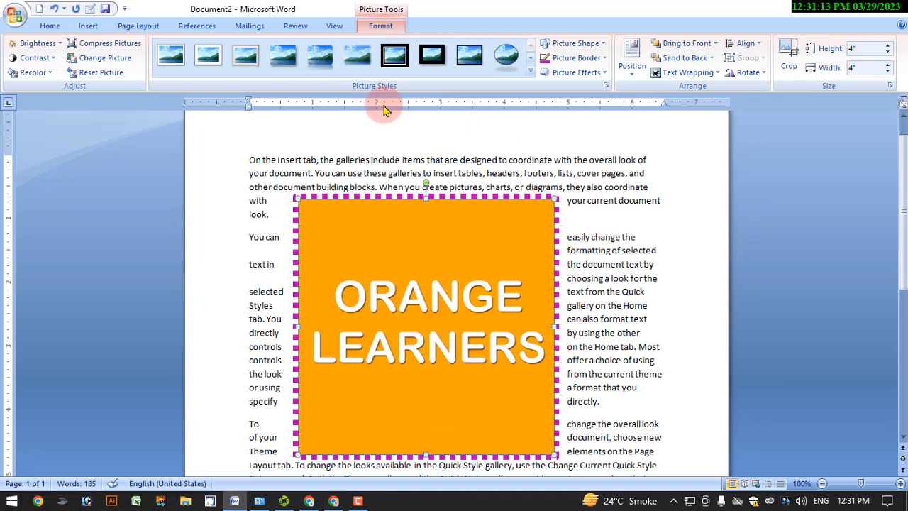
Step: Change the shape of the ORANGE LEARNERS picture to a cloud callout
left_click(601, 43)
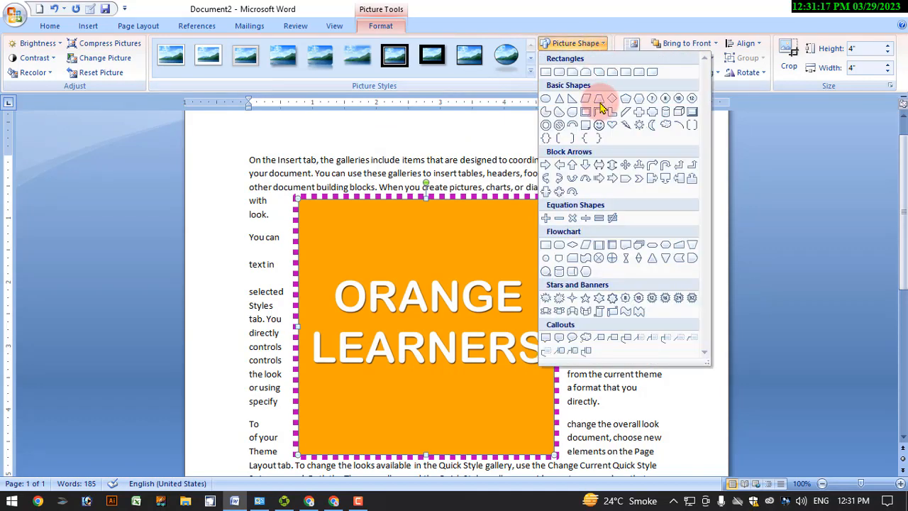
left_click(586, 344)
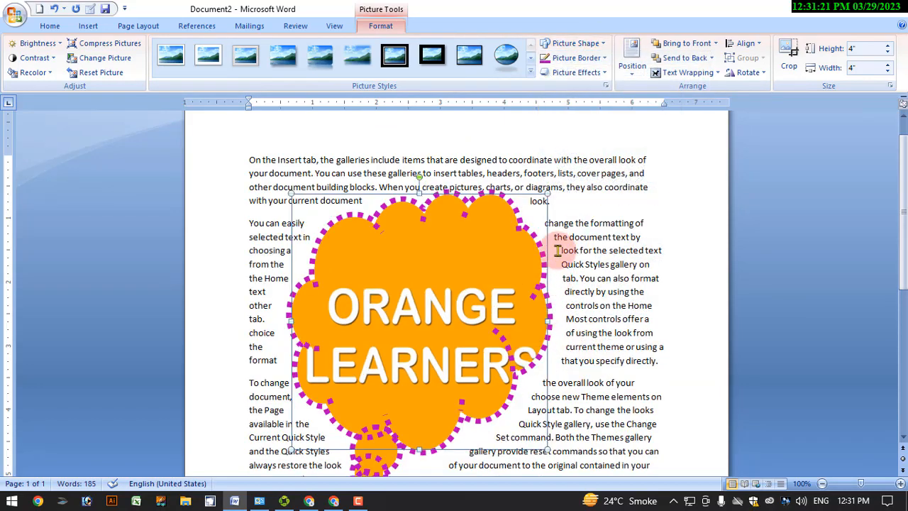
scroll(560, 269, "down", 2)
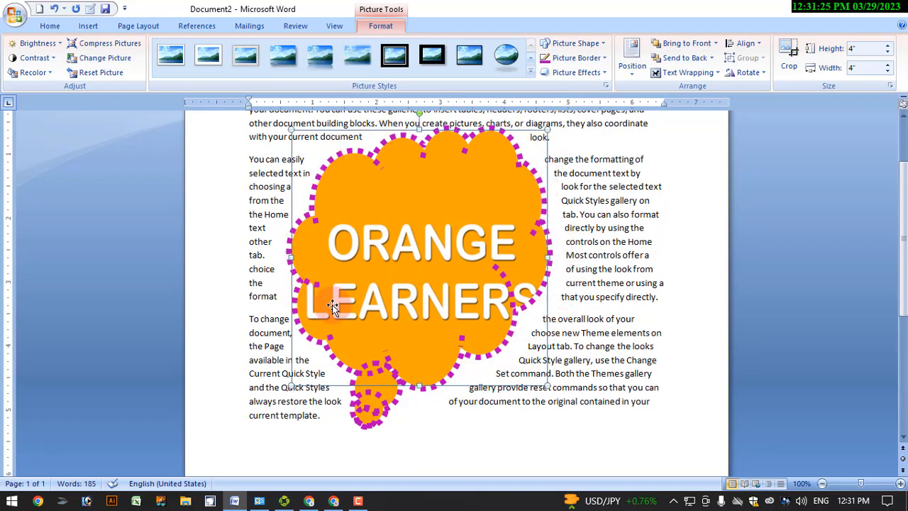
Step: Reset the picture's formatting and extend its bottom crop edge outward to a height of about 4.16"
left_click(790, 56)
left_click(101, 73)
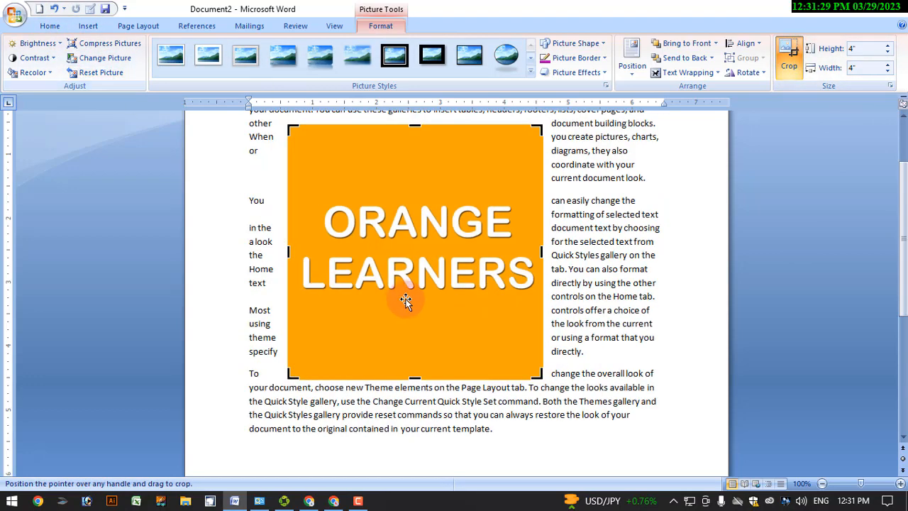
left_click(790, 62)
mouse_move(416, 381)
left_mouse_down()
mouse_move(426, 324)
mouse_move(418, 390)
left_mouse_up()
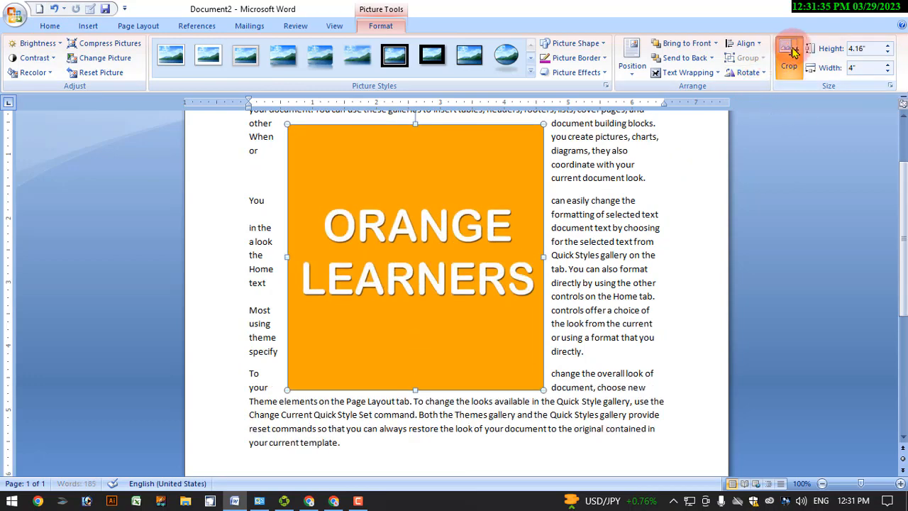
Step: Crop the picture from its top and bottom edges to keep only the word LEARNERS, about 1.01" high
left_click(789, 61)
left_click_drag(415, 125, 417, 251)
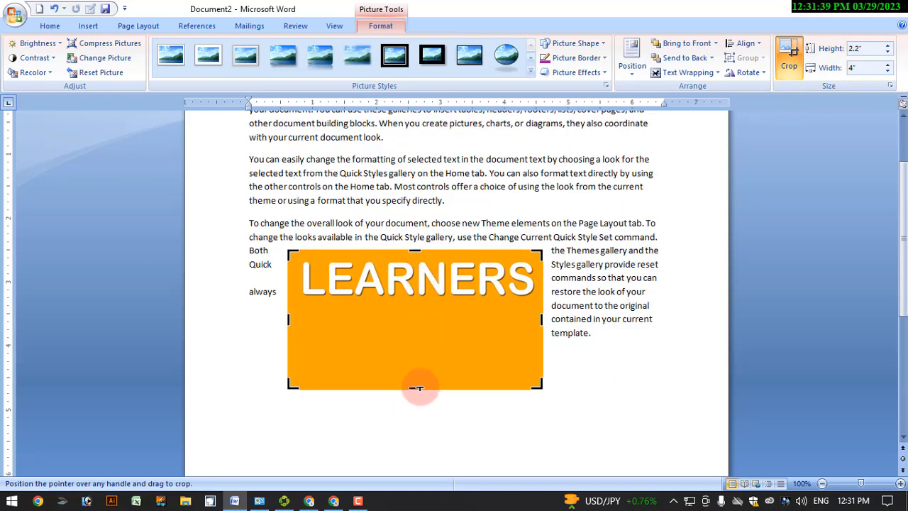
left_click_drag(418, 388, 419, 324)
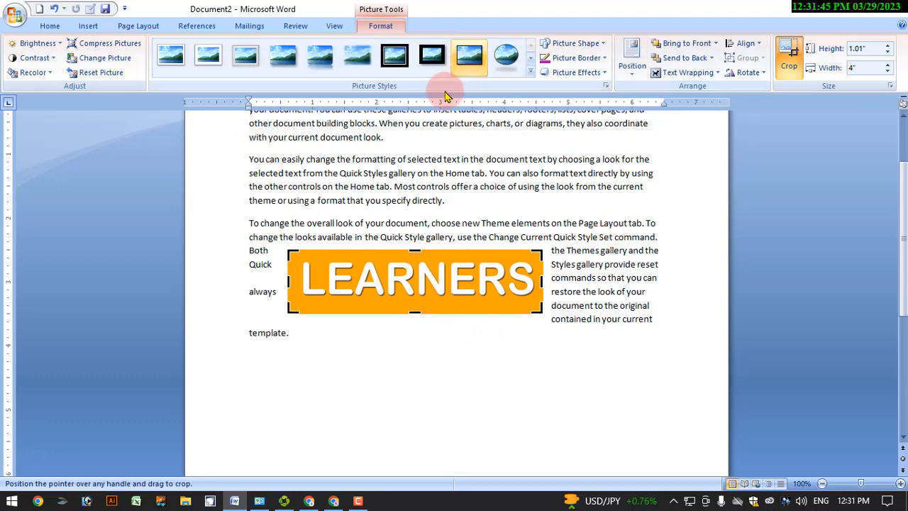
scroll(506, 285, "down", 1)
scroll(515, 288, "up", 1)
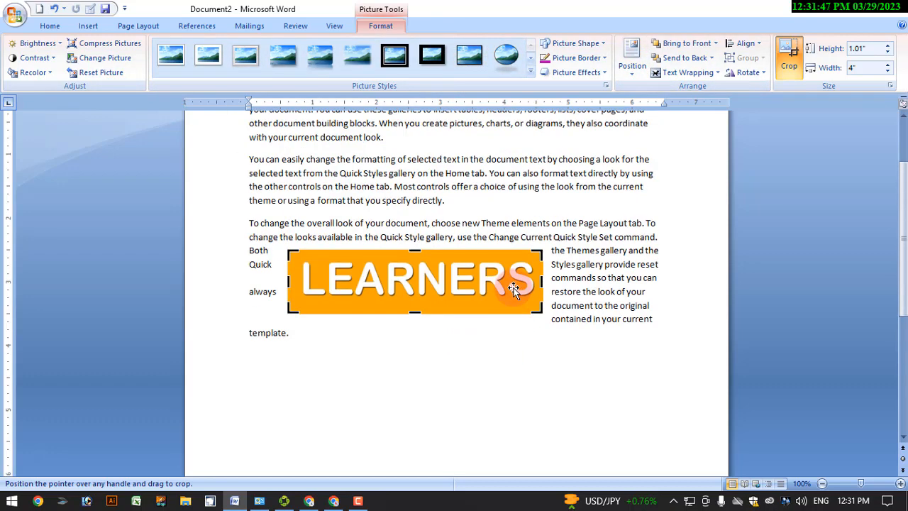
Step: Open the clip art search and move the cropped LEARNERS picture below the last paragraph
left_click(89, 25)
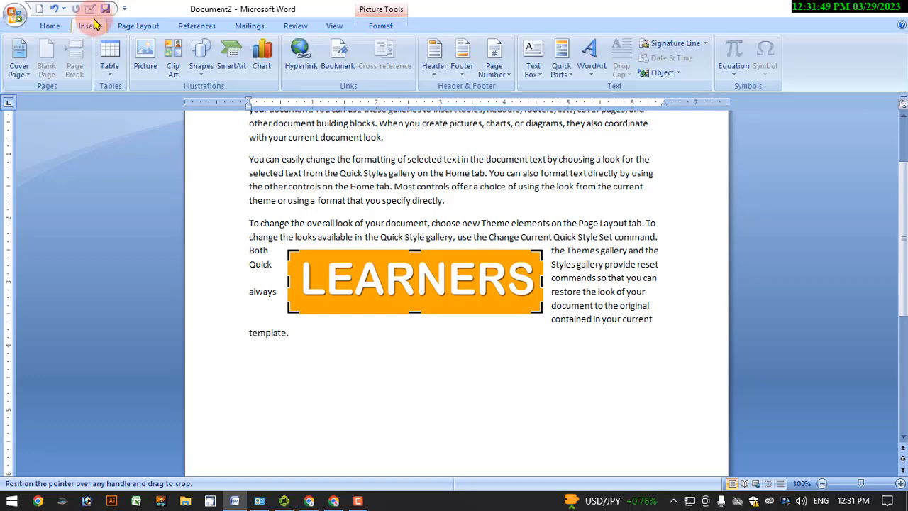
left_click(174, 70)
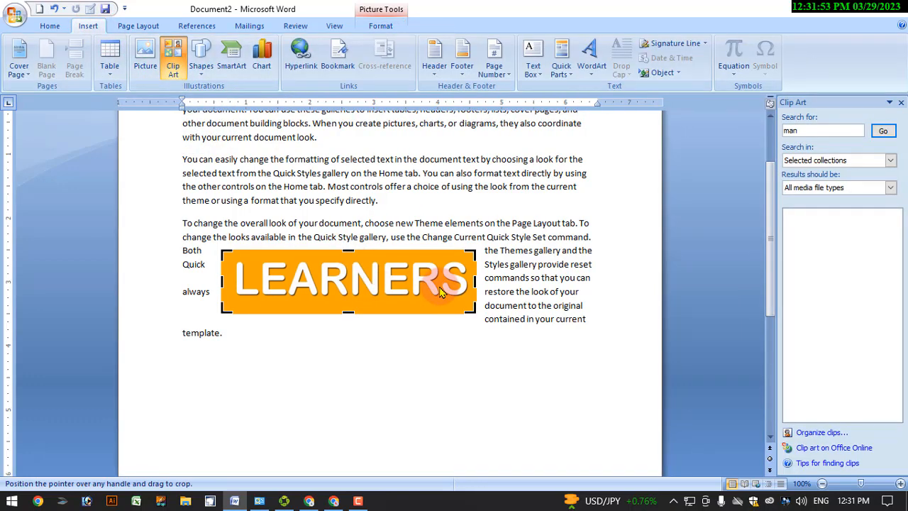
left_click_drag(434, 288, 454, 344)
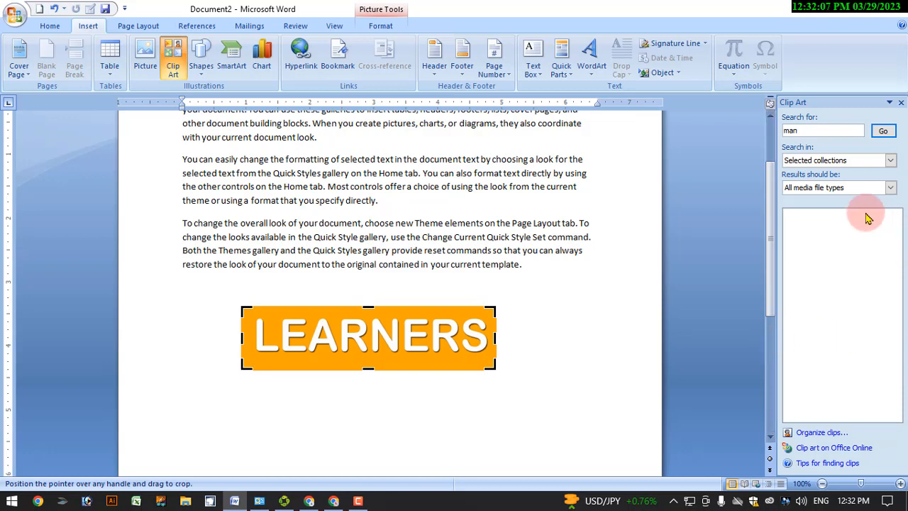
Step: Search clip art for "man" and insert the eye exam, office meeting, blue dollar-sign and teacher-at-blackboard clips
left_click(894, 133)
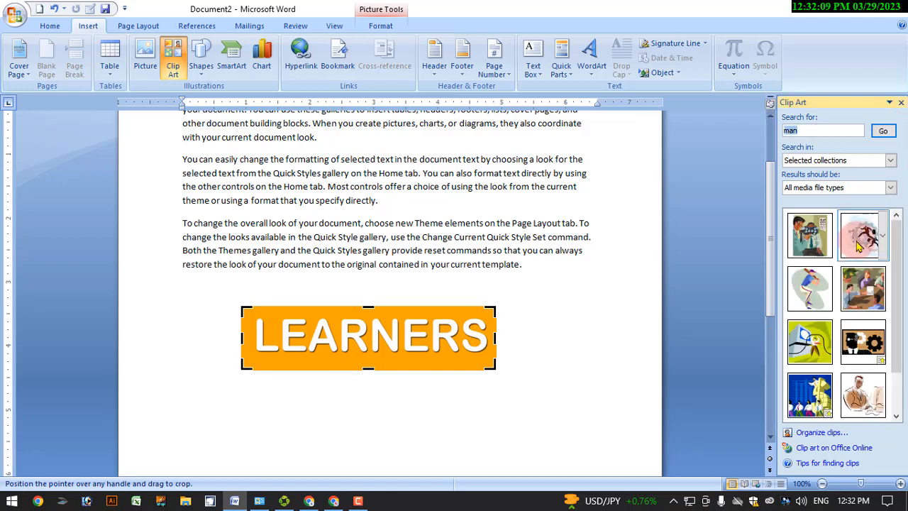
left_click(810, 234)
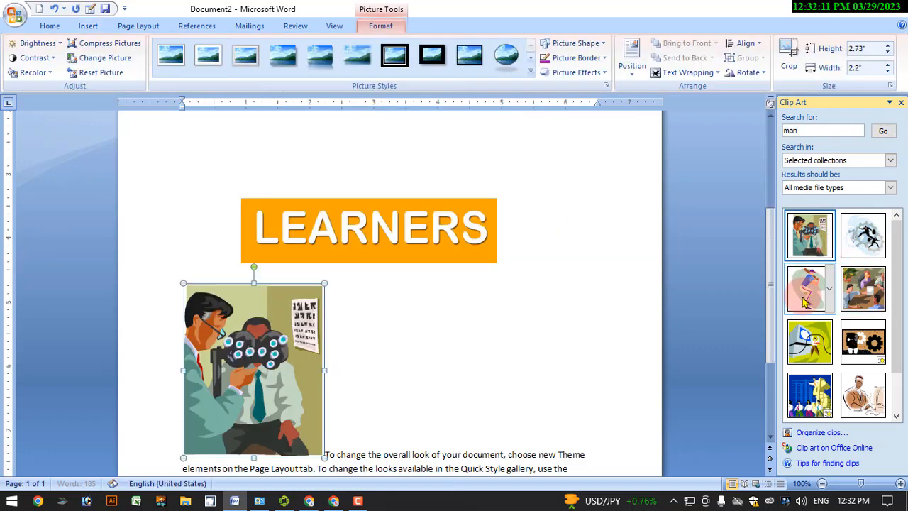
left_click(863, 288)
left_click(809, 395)
scroll(858, 394, "down", 2)
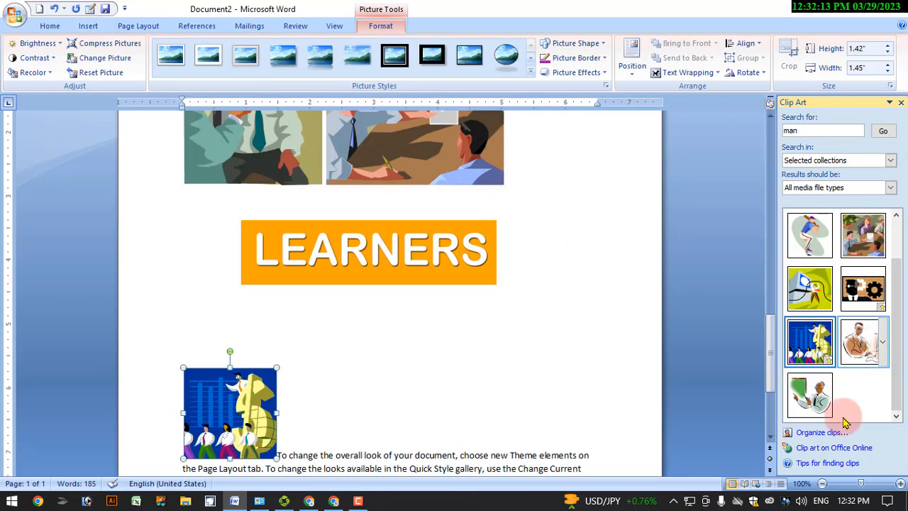
left_click(810, 394)
scroll(419, 310, "down", 2)
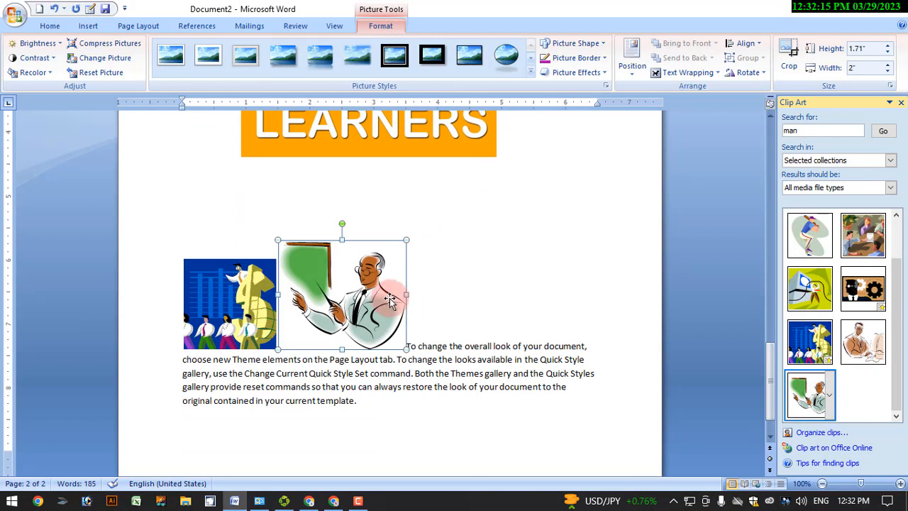
Step: Reposition the teacher clip within the first line of the last paragraph and move the blue dollar-sign clip beside the eye exam clip
left_click_drag(384, 293, 340, 295)
left_click(257, 301)
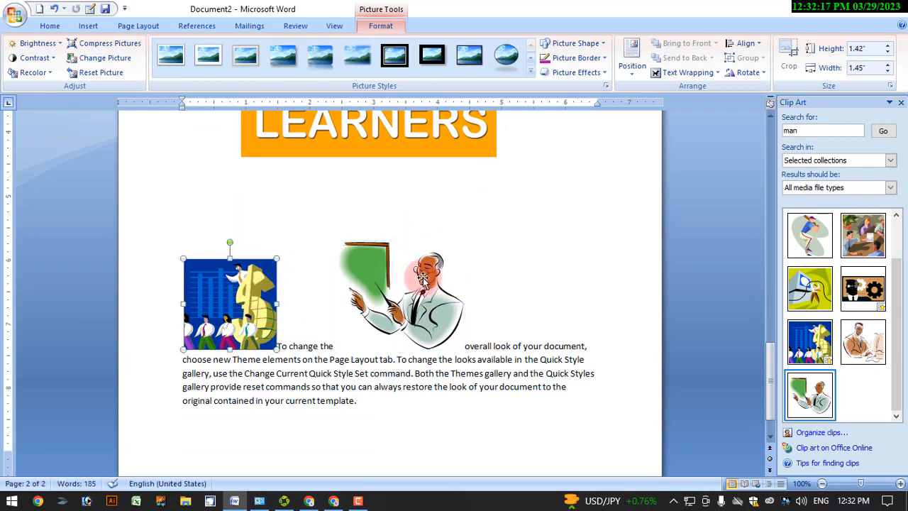
scroll(491, 277, "up", 1)
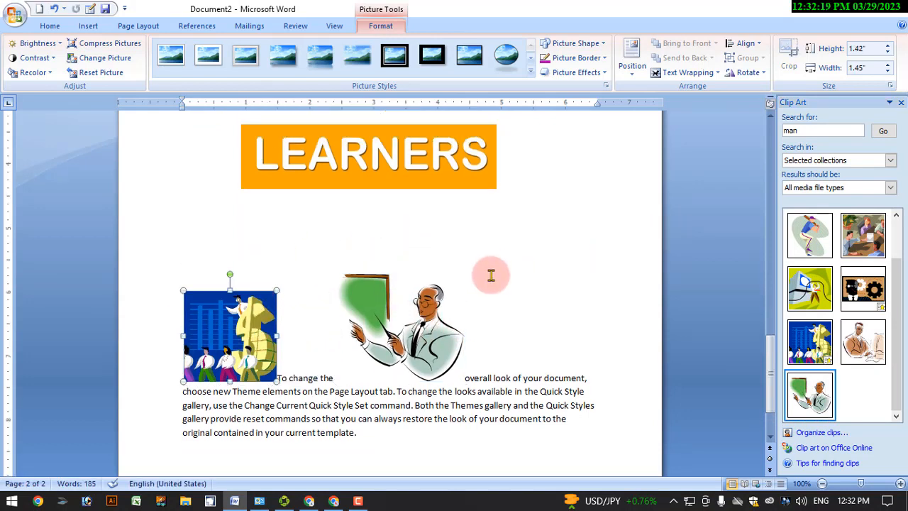
left_click(401, 331)
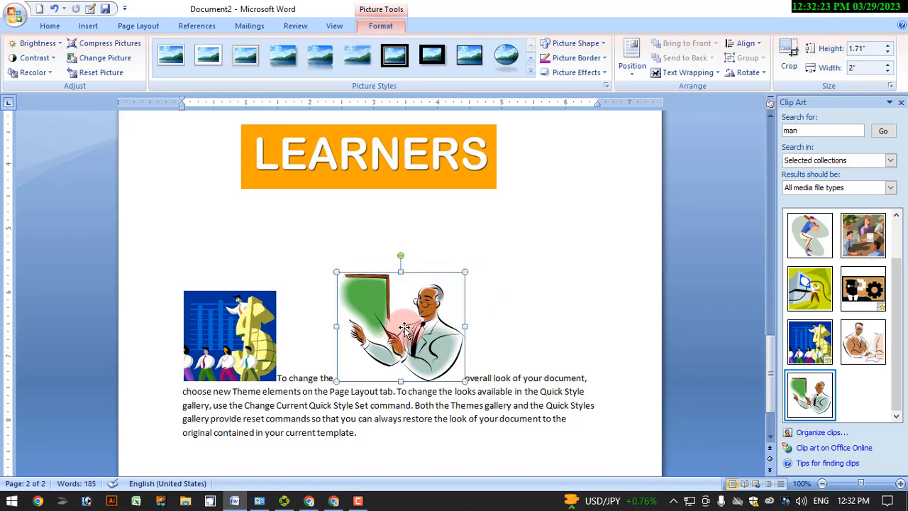
left_click_drag(405, 328, 502, 222)
left_click_drag(232, 323, 410, 188)
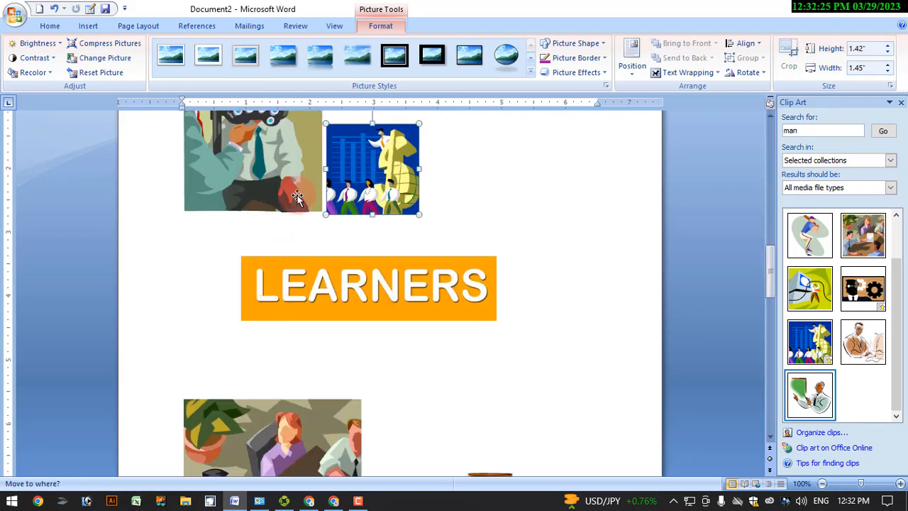
left_click_drag(297, 196, 454, 194)
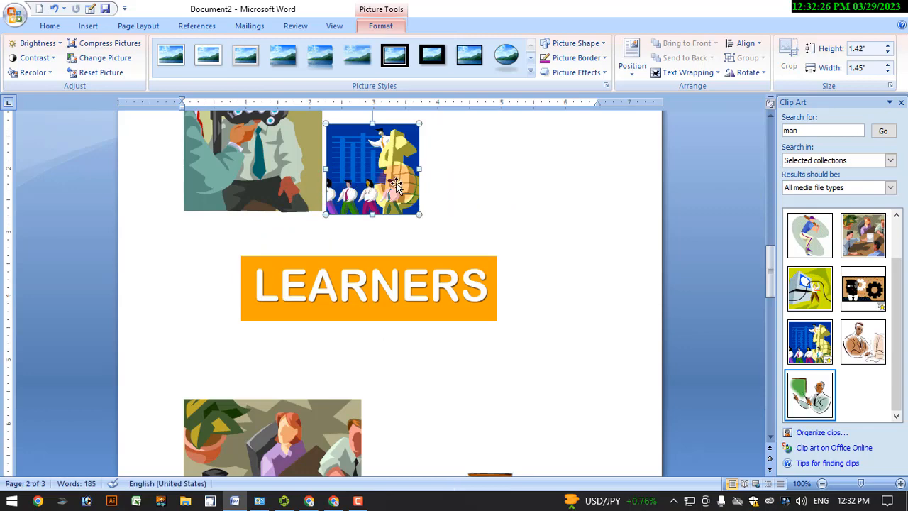
Step: Change the text wrapping of the blue dollar-sign clip so it floats and move it down the page
left_click(692, 75)
left_click(689, 121)
left_click_drag(391, 167, 527, 366)
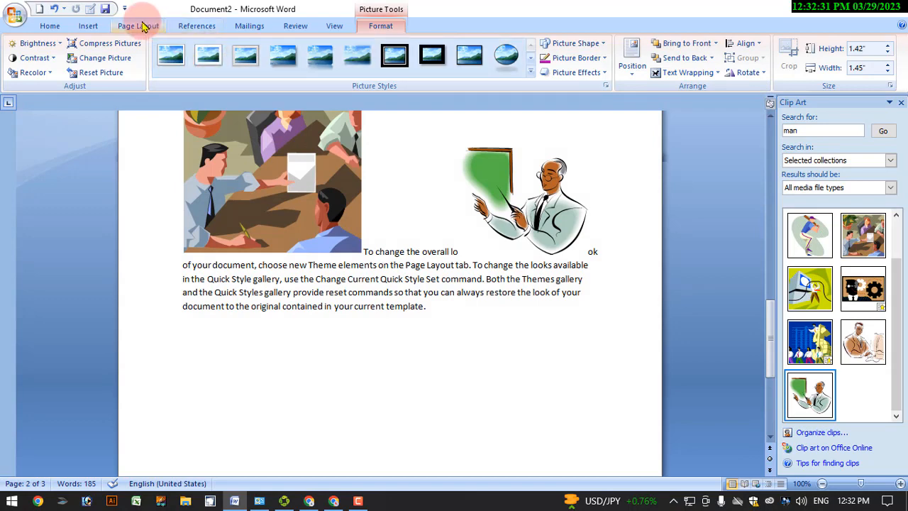
Step: Draw a can shape about 3.98" tall and 1.06" wide below the last paragraph
left_click(88, 26)
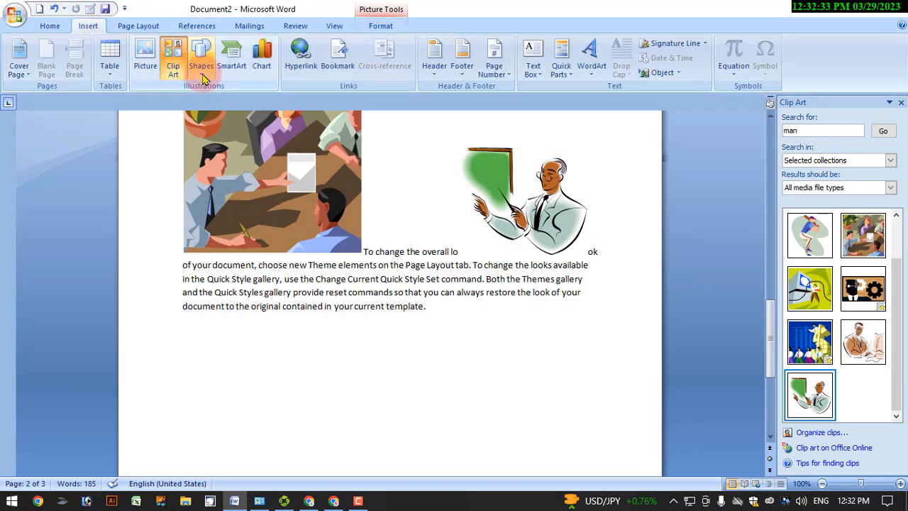
left_click(201, 67)
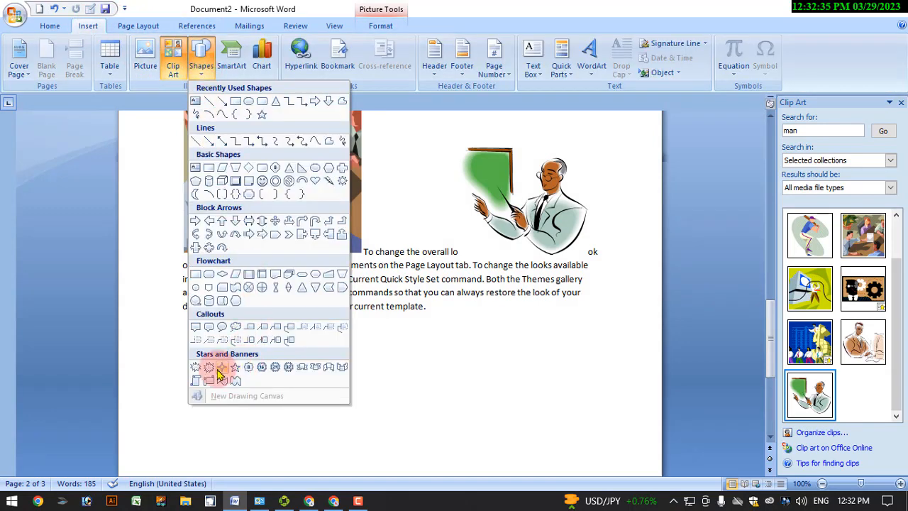
left_click(208, 181)
mouse_move(355, 345)
left_mouse_down()
mouse_move(384, 401)
mouse_move(428, 442)
mouse_move(423, 397)
left_mouse_up()
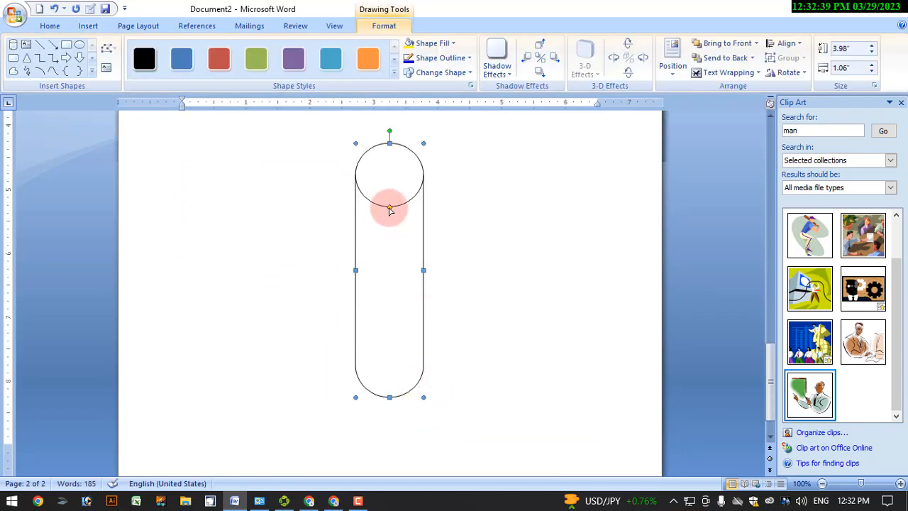
Step: Flatten the can's top ellipse into a thin oval and shift the can slightly down the page
left_click_drag(390, 209, 398, 155)
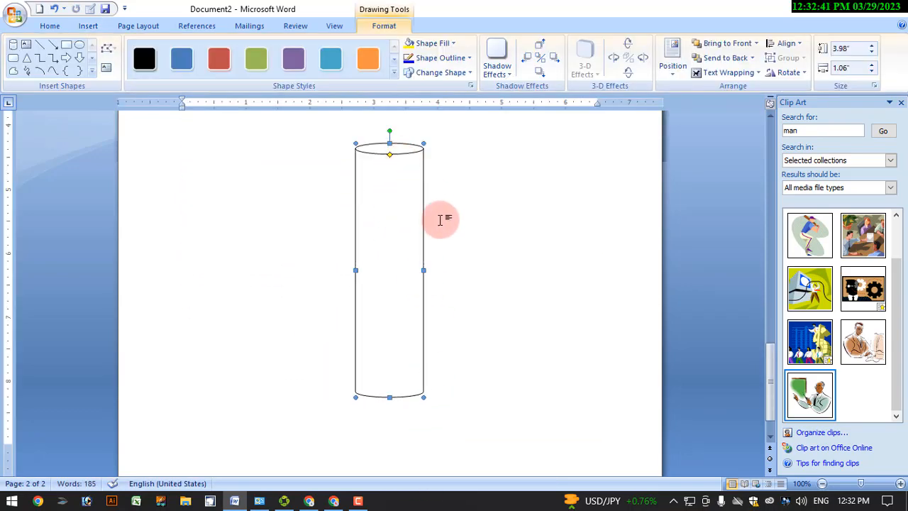
scroll(425, 206, "up", 2)
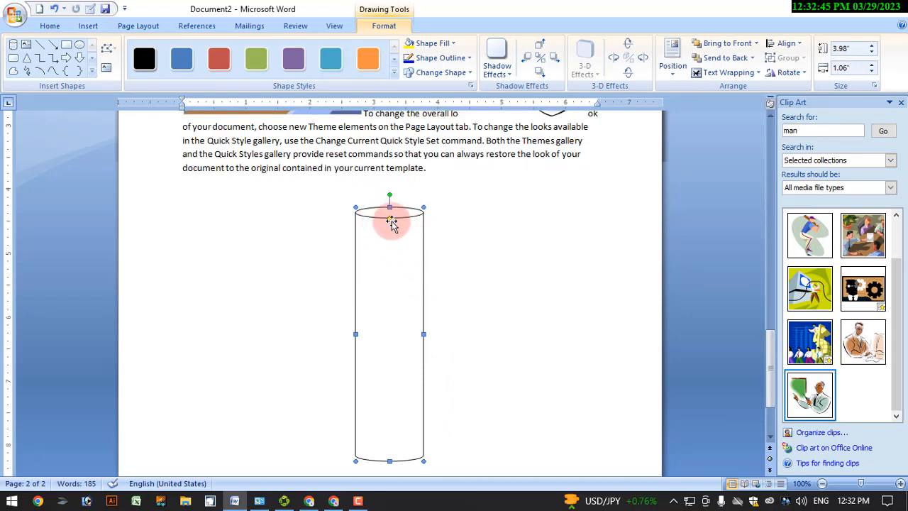
left_click_drag(390, 240, 391, 240)
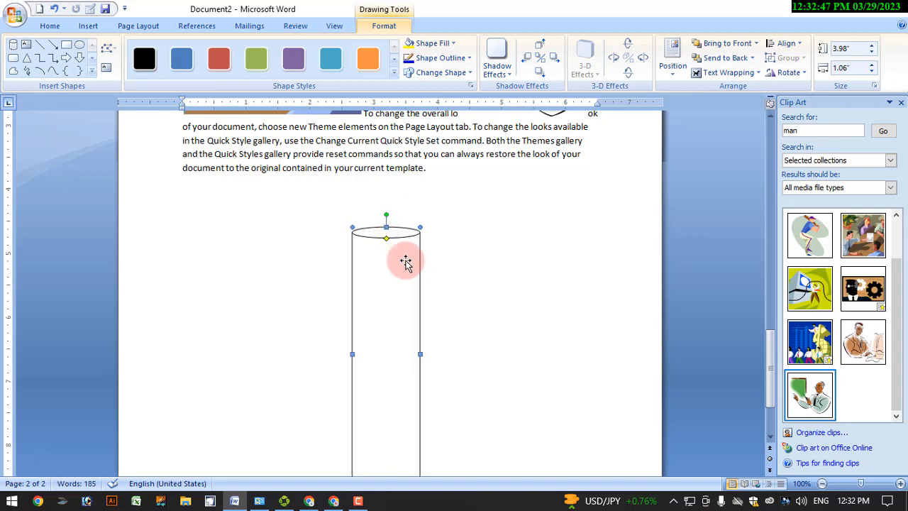
Step: Apply the solid blue shape style to the can
right_click(399, 272)
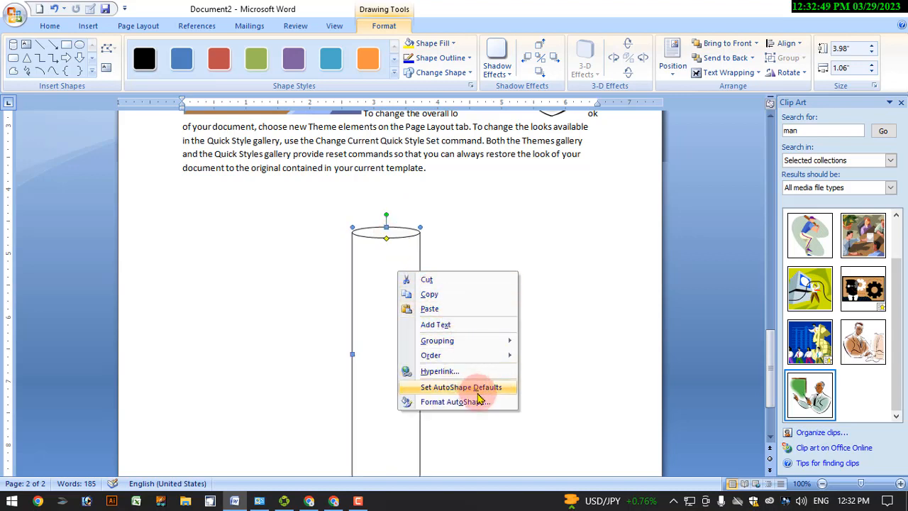
left_click(393, 60)
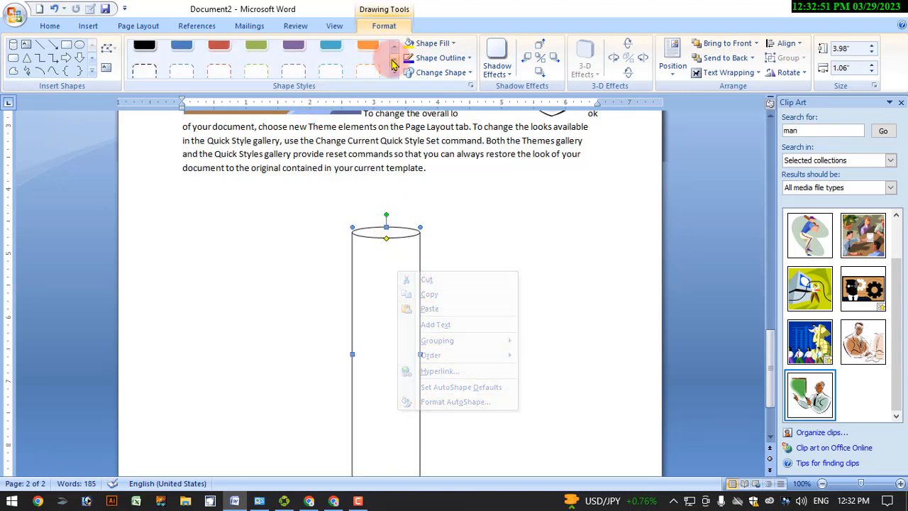
scroll(391, 60, "up", 4)
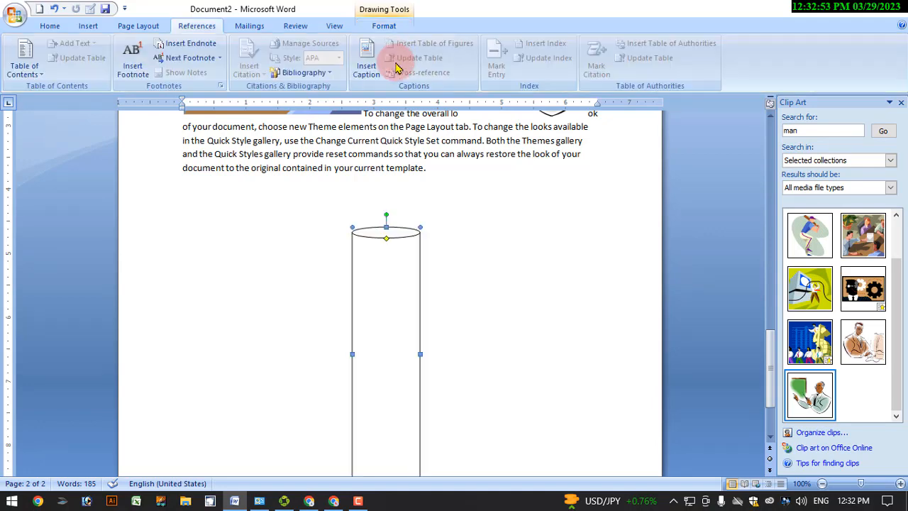
double_click(372, 271)
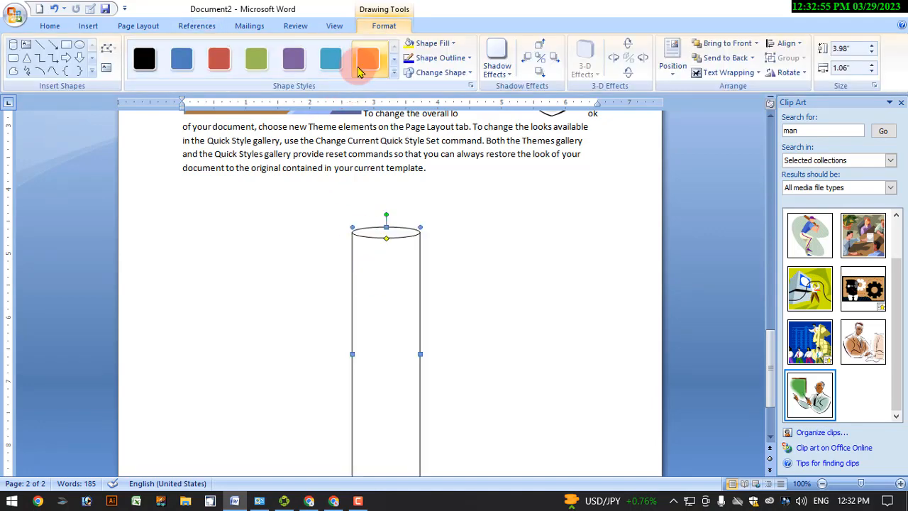
left_click(190, 60)
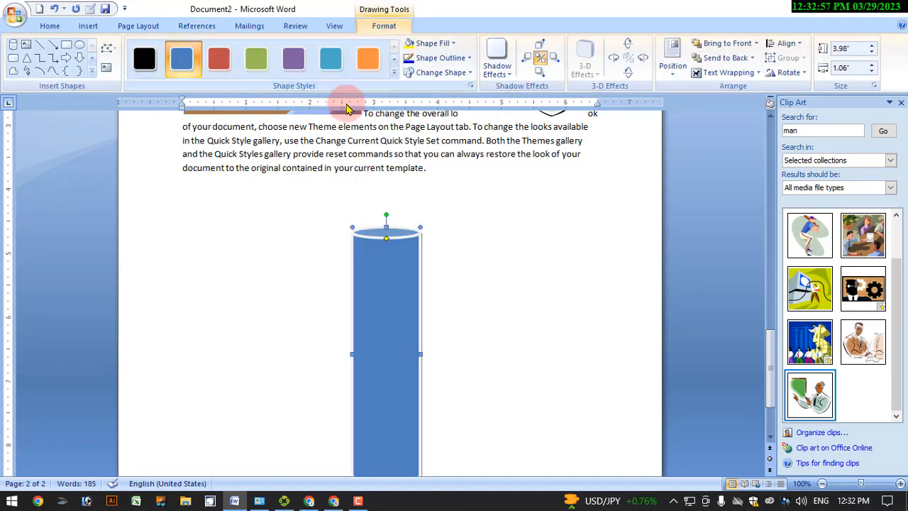
Step: Fill the can with the dark gradient variation that is lighter at the center and darker toward all edges
left_click(451, 43)
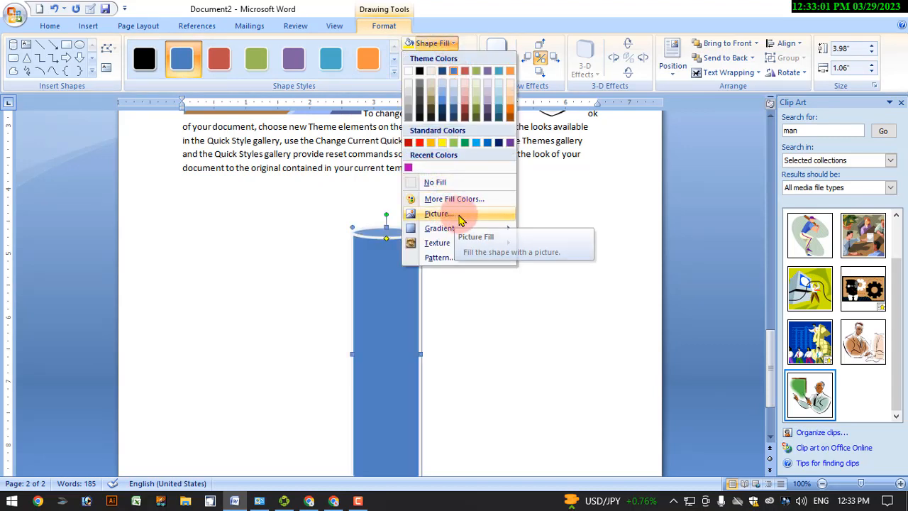
left_click(463, 229)
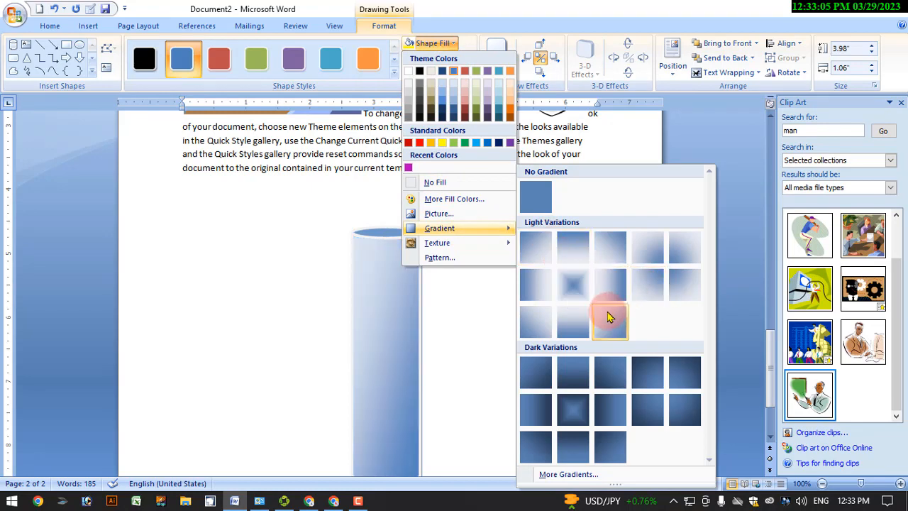
left_click(573, 407)
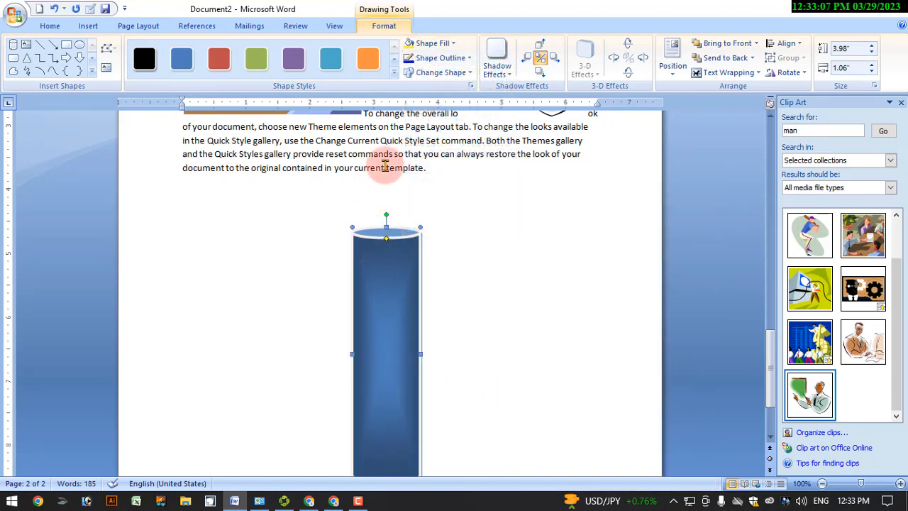
Step: Add text inside the can with the lines "Cvxcvxcvxcv", "Zxcvsd", "Fsdf", "Sdf", "Sdfsd" and "F"
right_click(410, 275)
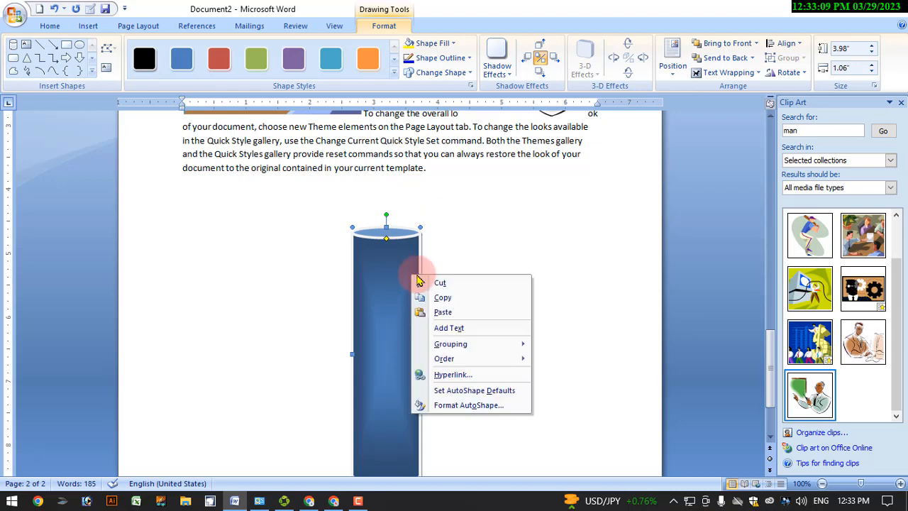
left_click(479, 330)
type("cvxcvxcv")
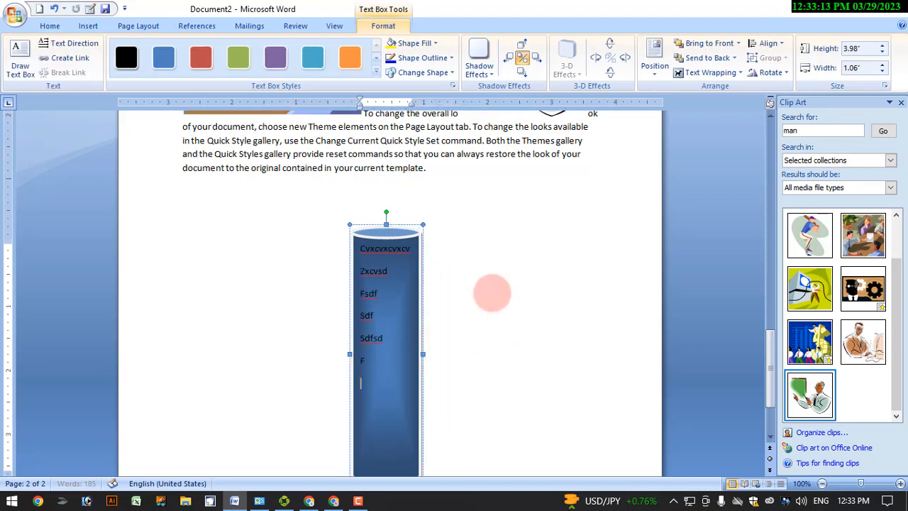
right_click(385, 241)
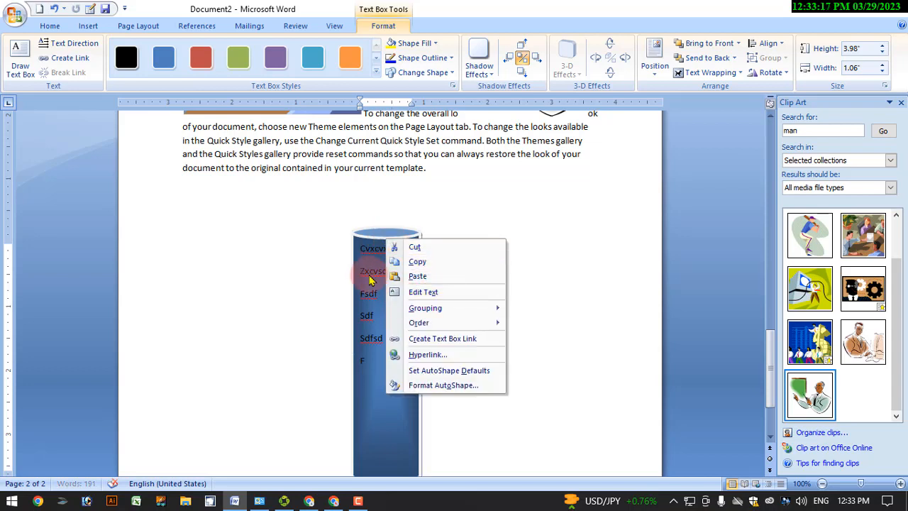
left_click(424, 293)
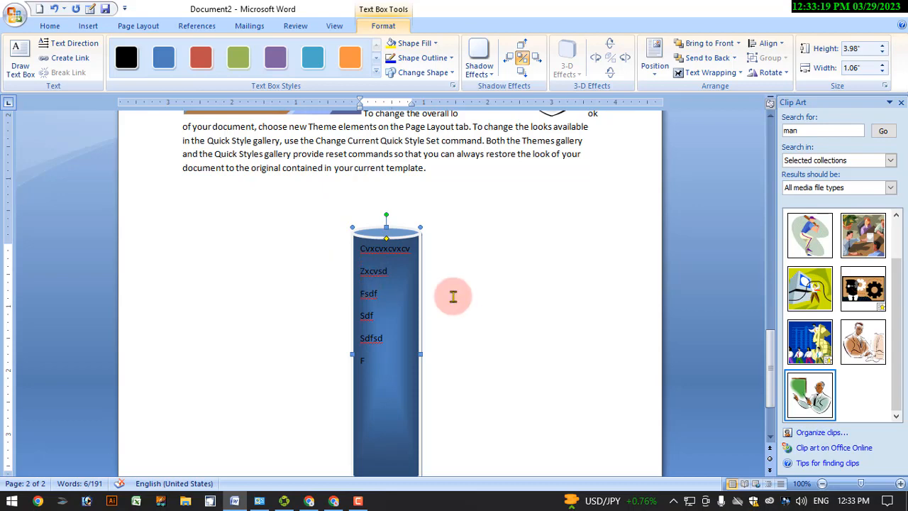
Step: Give the can a perspective shadow that stretches from its base toward the upper right
left_click(487, 73)
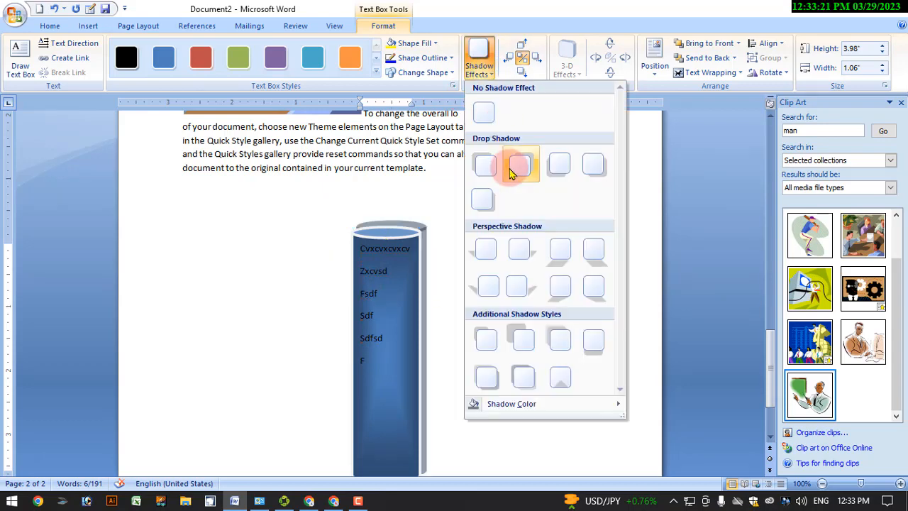
left_click(517, 261)
scroll(416, 305, "down", 1)
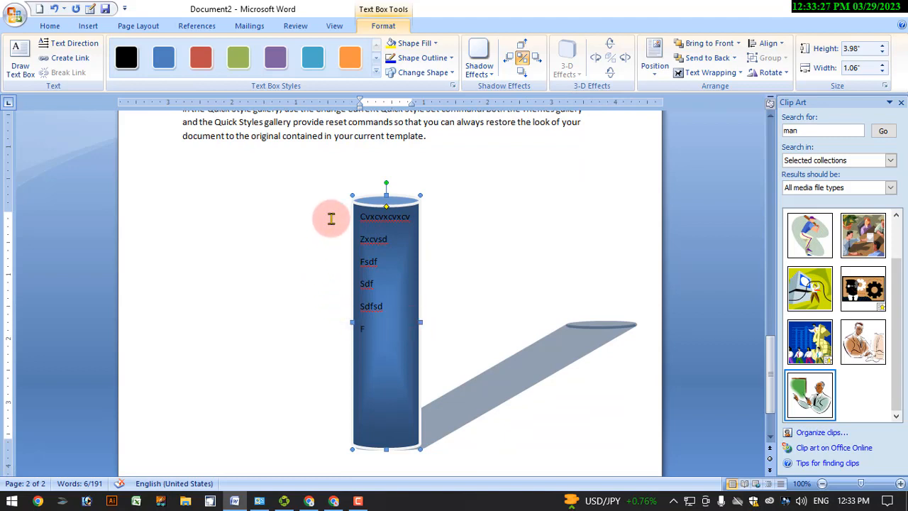
left_click(435, 44)
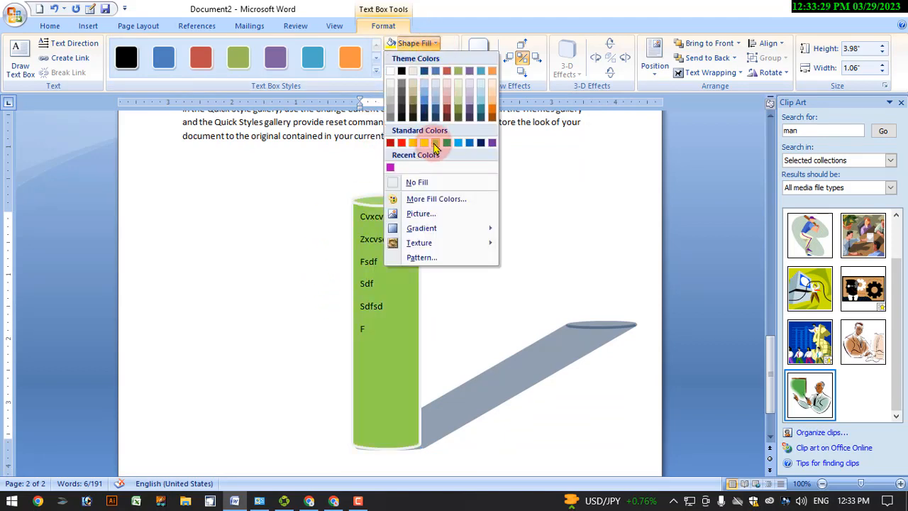
left_click(472, 18)
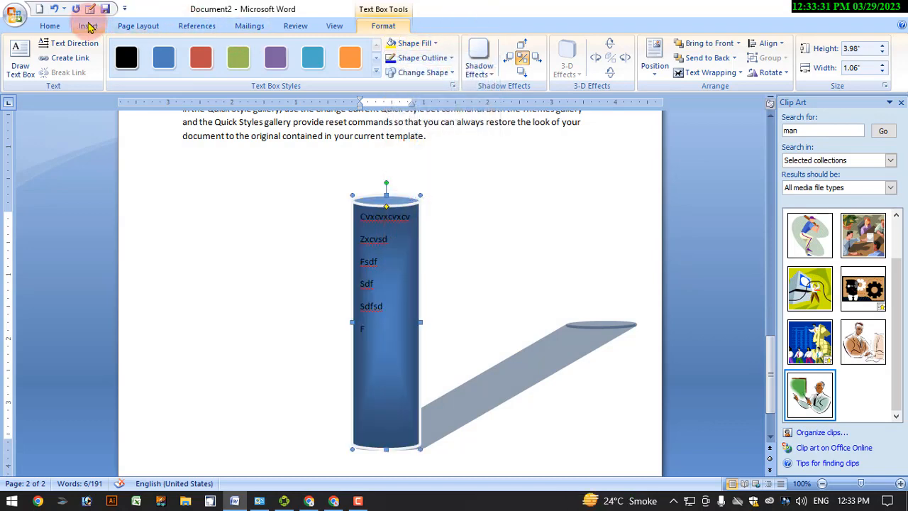
left_click(88, 26)
left_click(201, 58)
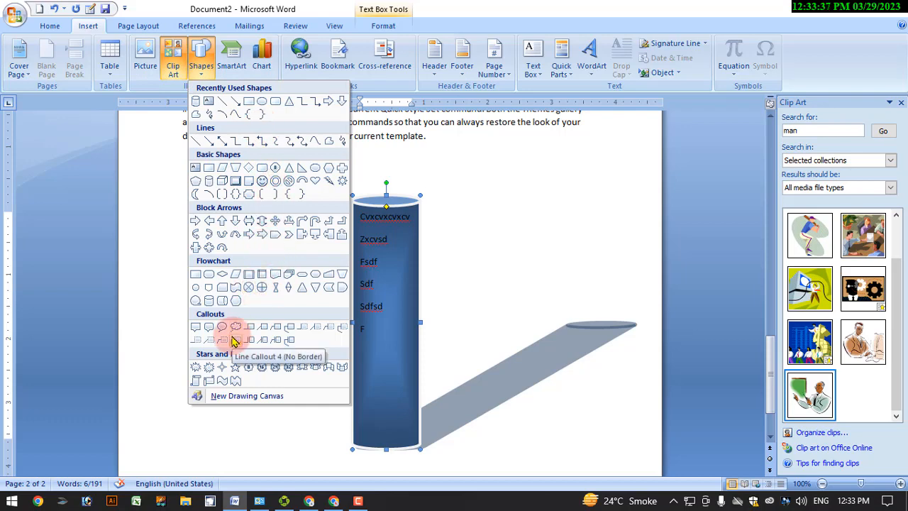
left_click(402, 205)
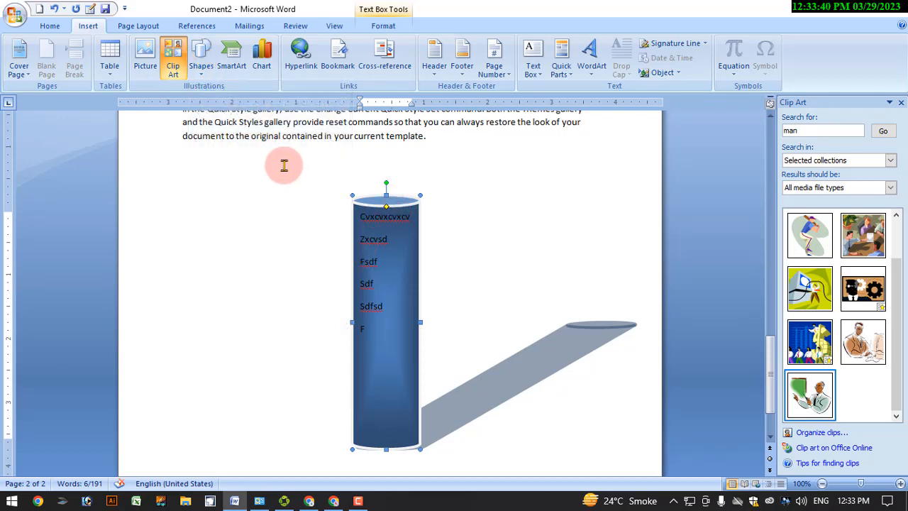
Step: Insert an Organization Chart SmartArt graphic from the Hierarchy category inside the can
left_click(236, 66)
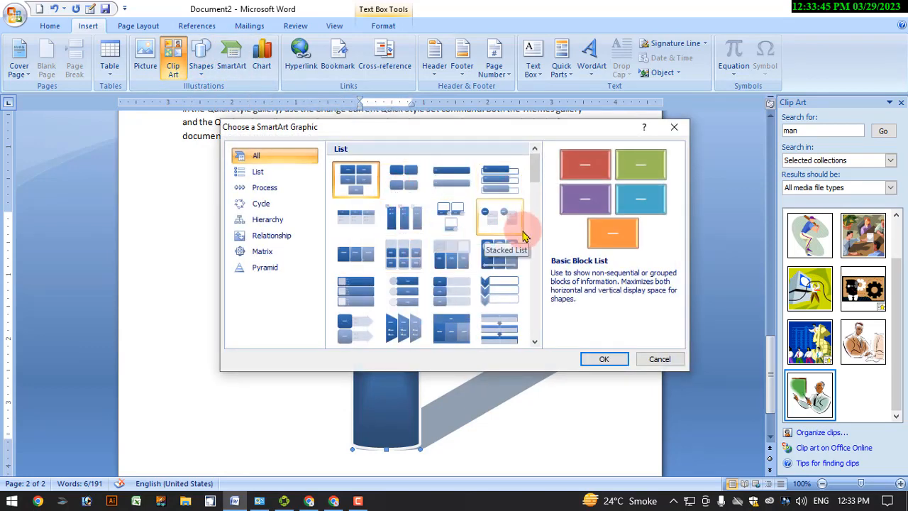
left_click(282, 220)
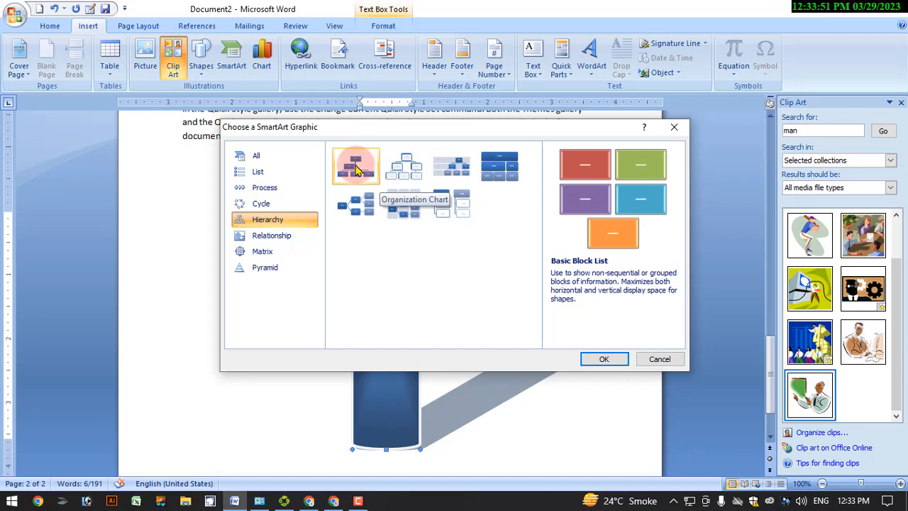
left_click(357, 169)
left_click(616, 359)
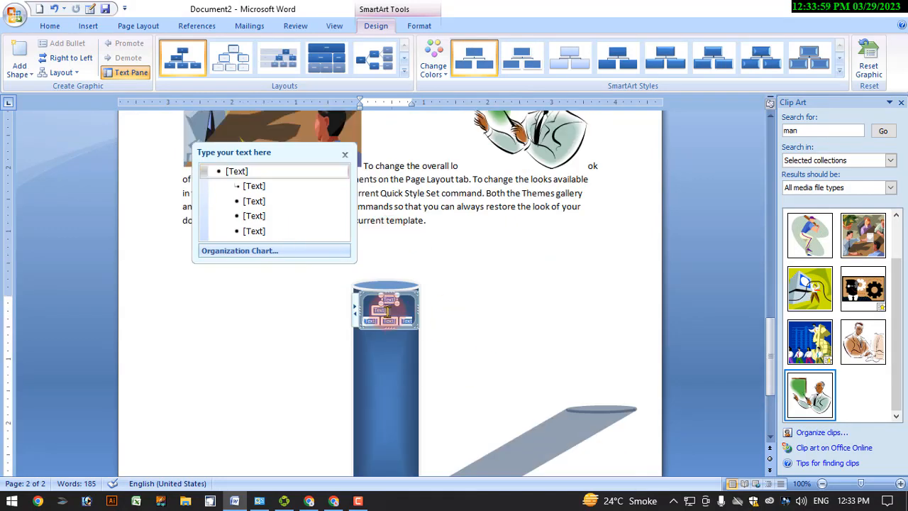
Step: Delete the can together with its organization chart and clear all remaining content from the document
left_click(522, 354)
left_click(399, 369)
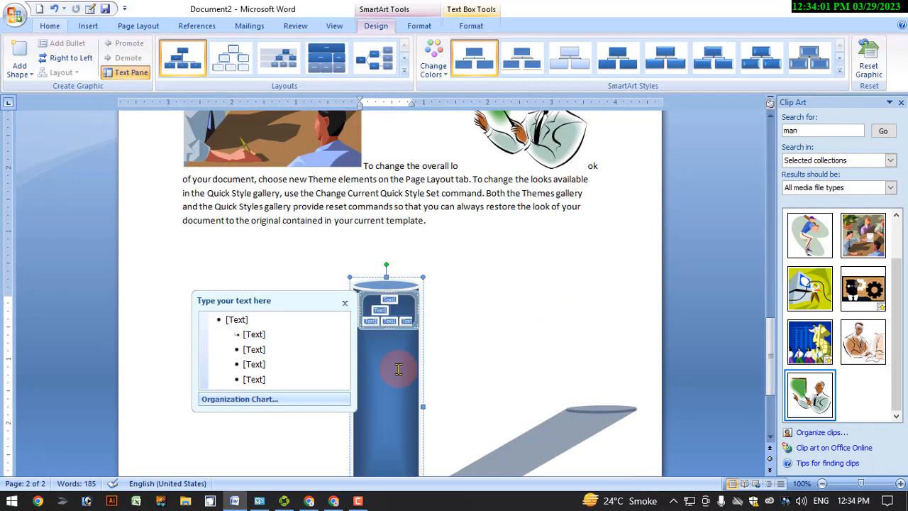
left_click(400, 284)
key("Delete")
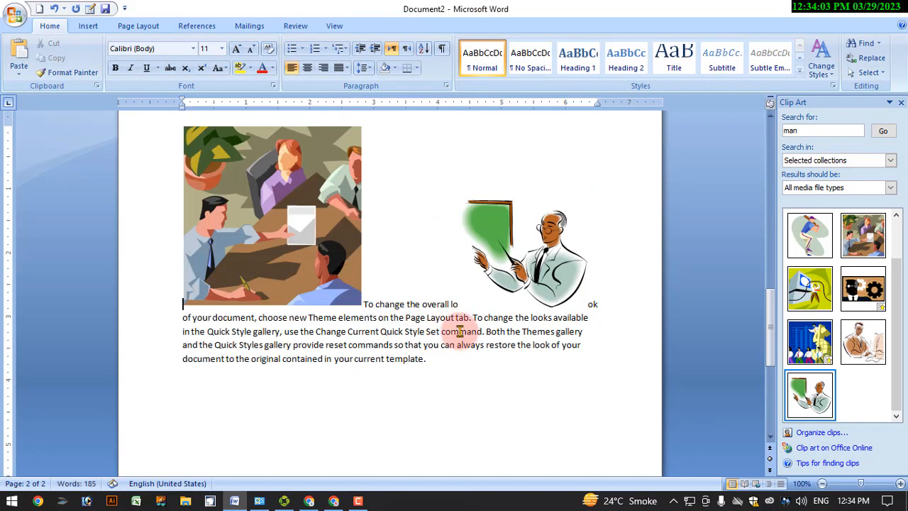
scroll(464, 337, "up", 3)
key("ctrl+a")
key("Delete")
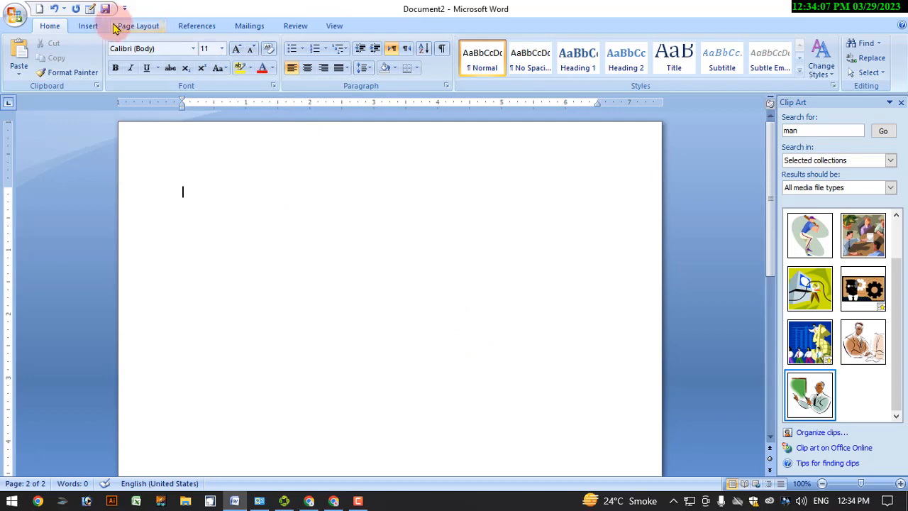
Step: Insert a Basic Cycle SmartArt graphic on the empty page and recolor it with the first Colorful variation
left_click(88, 25)
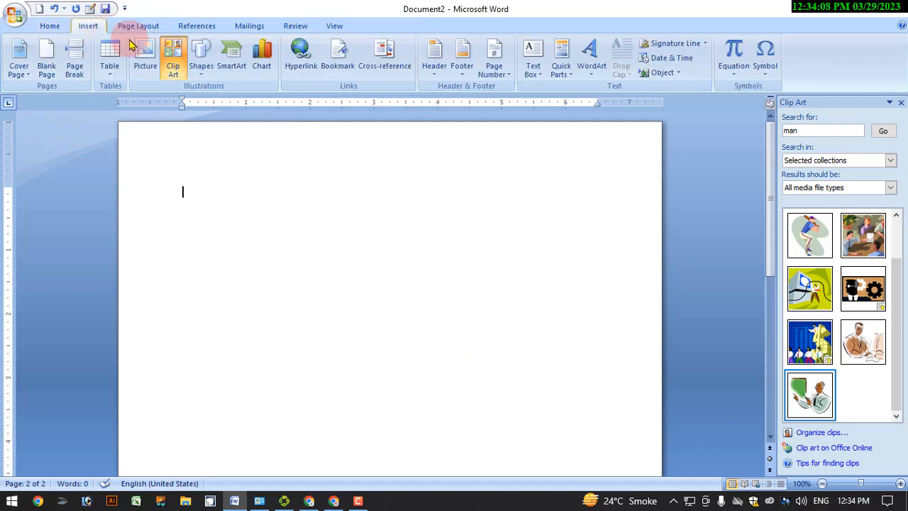
left_click(232, 67)
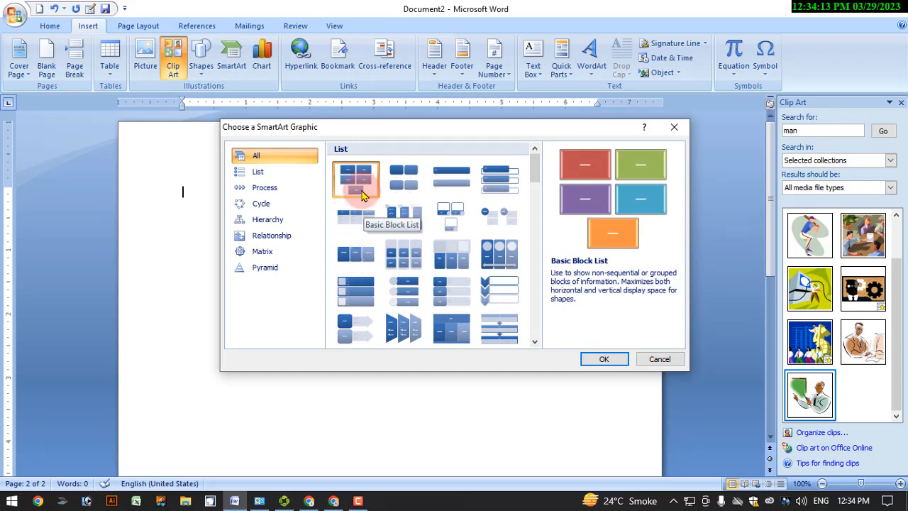
left_click(272, 205)
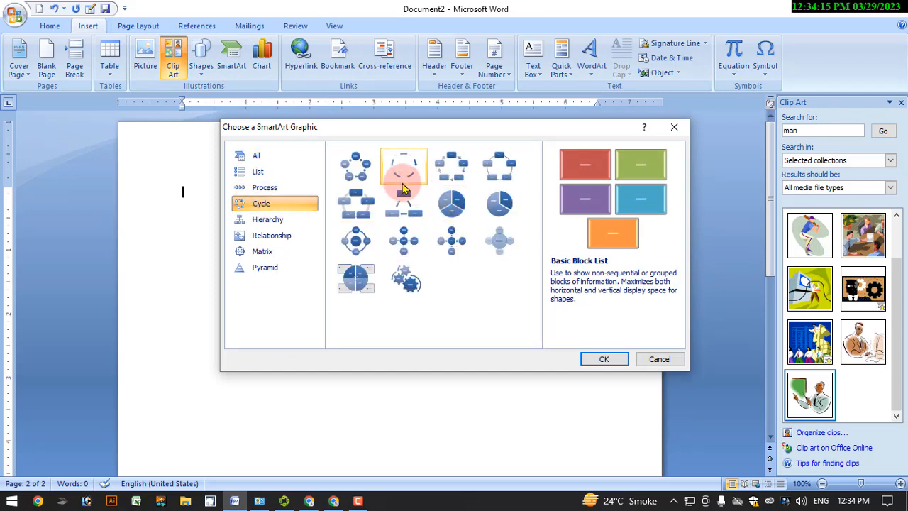
left_click(356, 166)
left_click(600, 360)
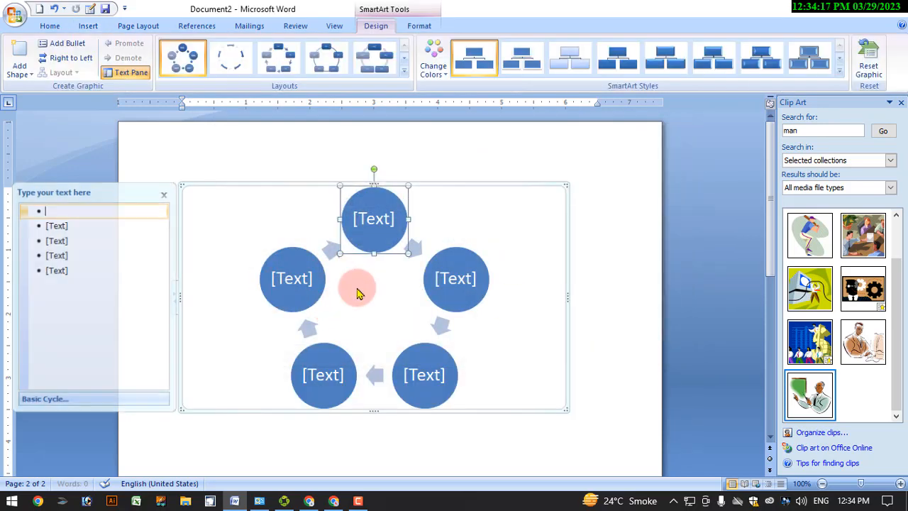
left_click(434, 69)
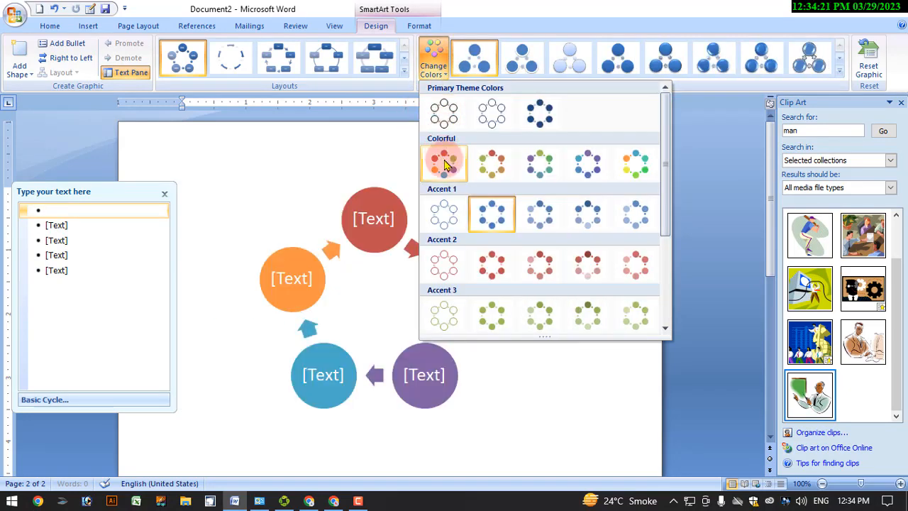
left_click(446, 166)
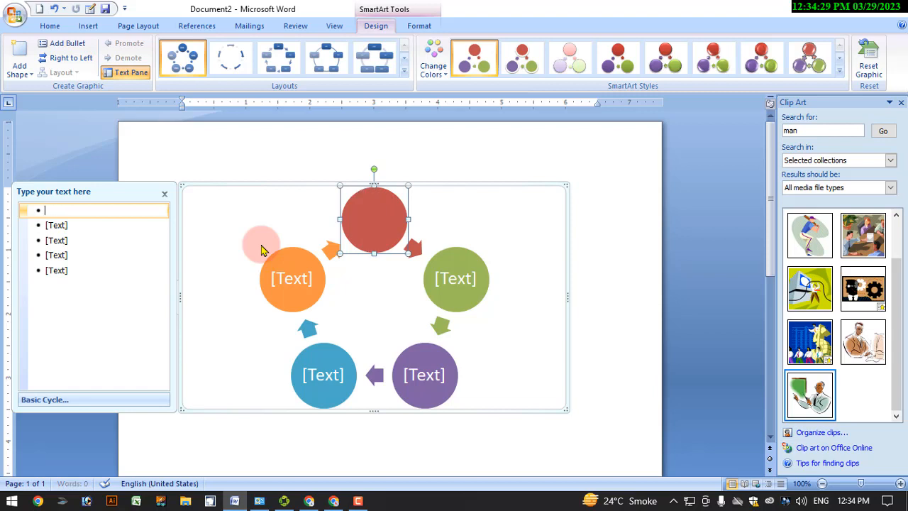
Step: Enter a person's first name in each of the first two circles of the cycle graphic
type("z")
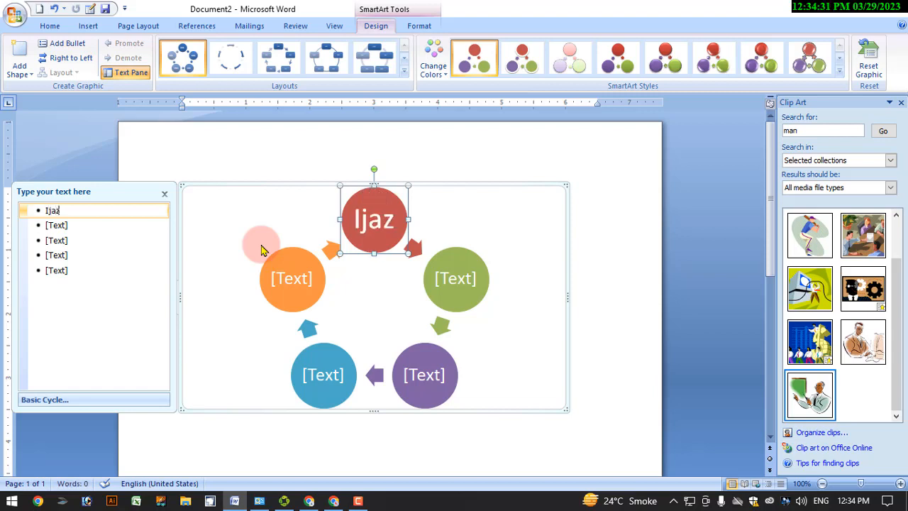
left_click(56, 226)
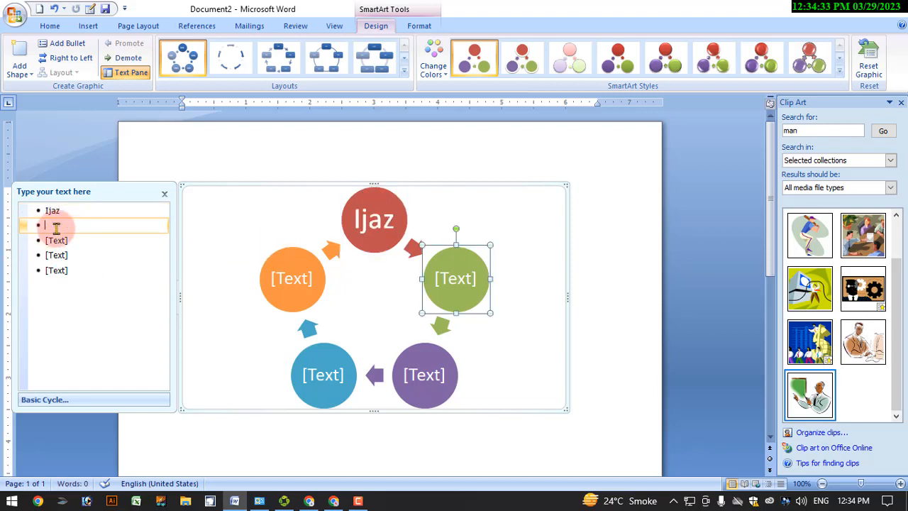
type("shakeel")
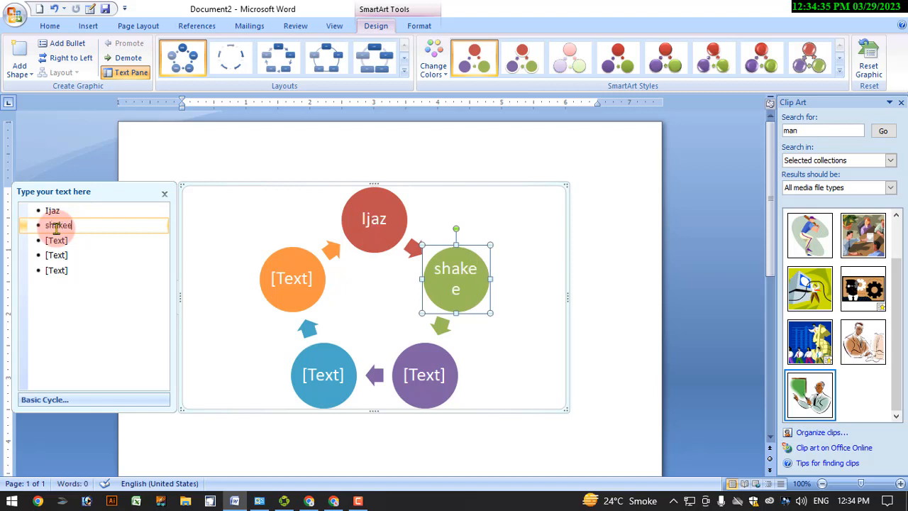
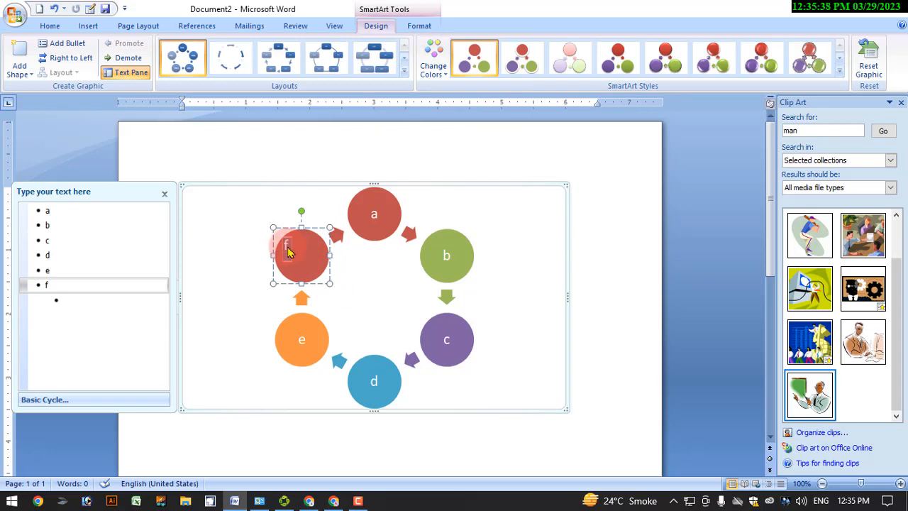
Step: Cut the "a" circle and delete the "f" circle from the cycle graphic
left_click(44, 26)
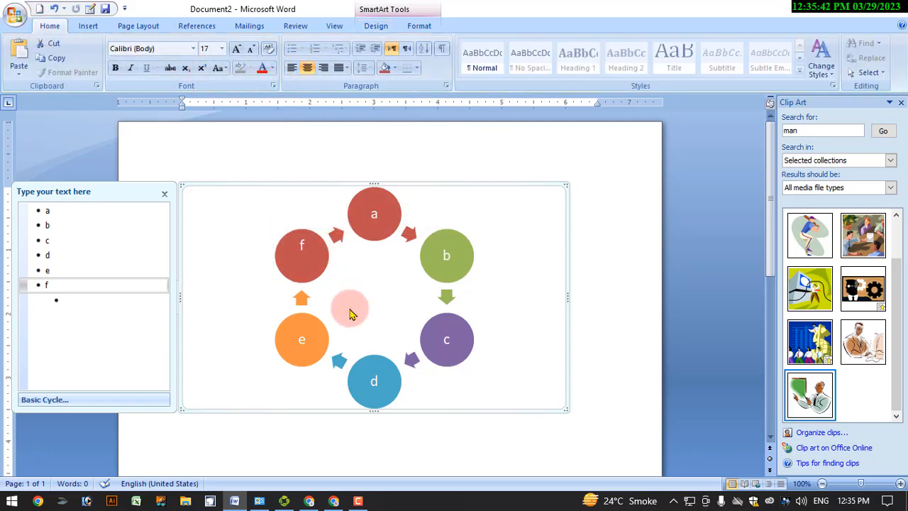
left_click(319, 256)
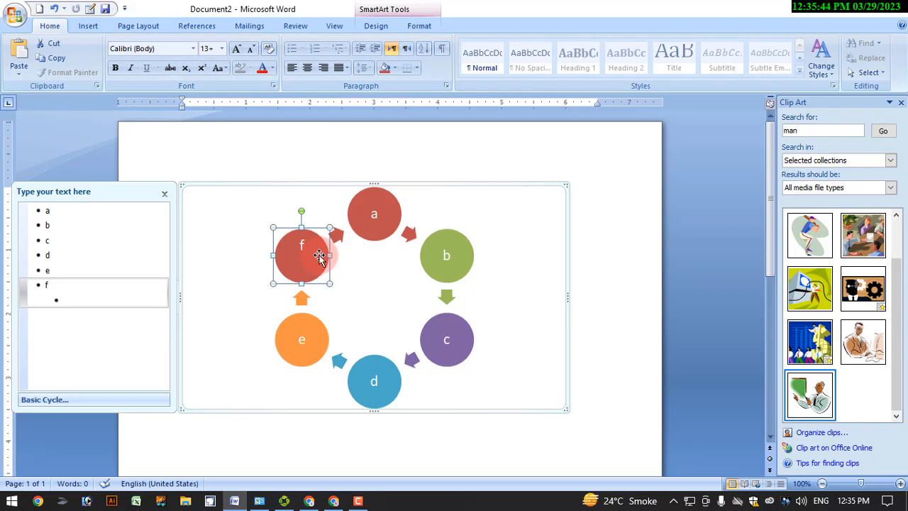
left_click(371, 196)
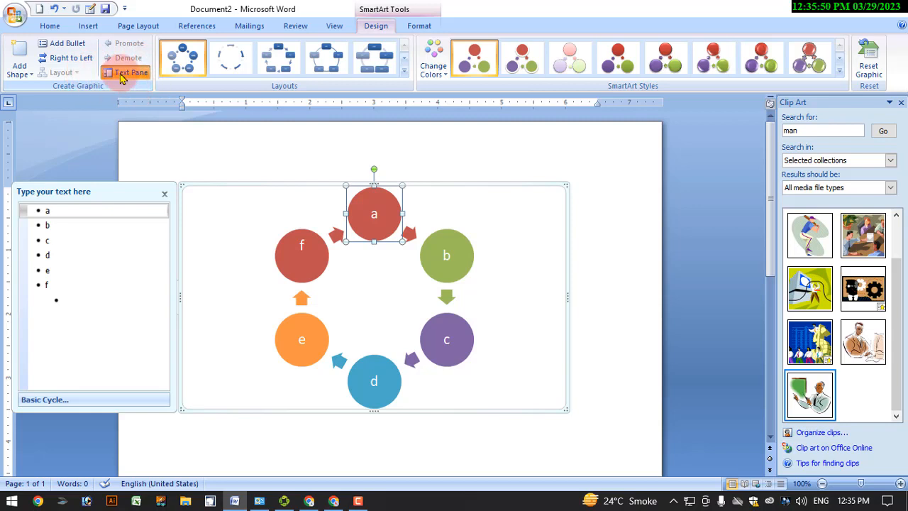
right_click(356, 193)
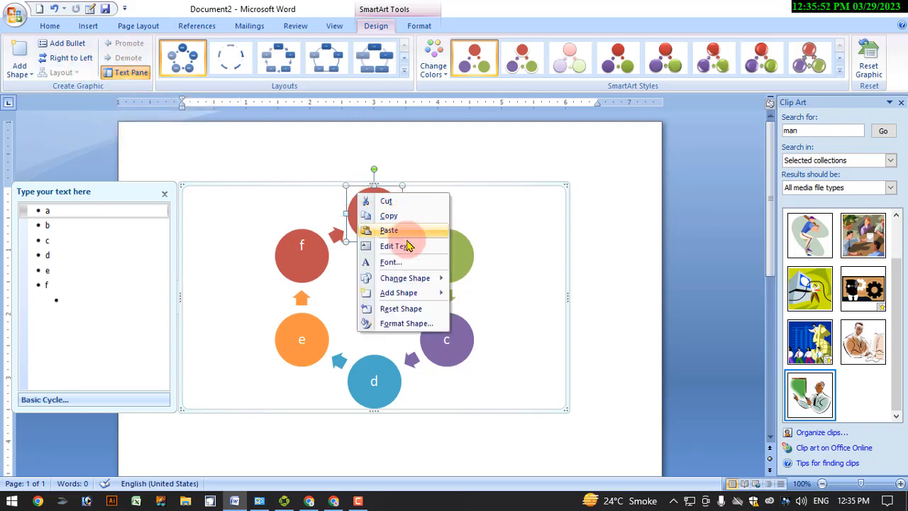
left_click(386, 201)
left_click(313, 275)
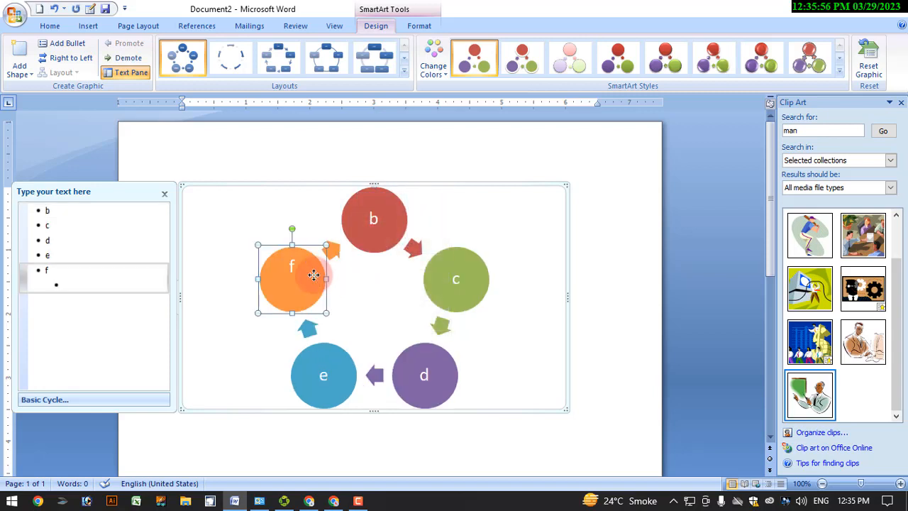
key("Delete")
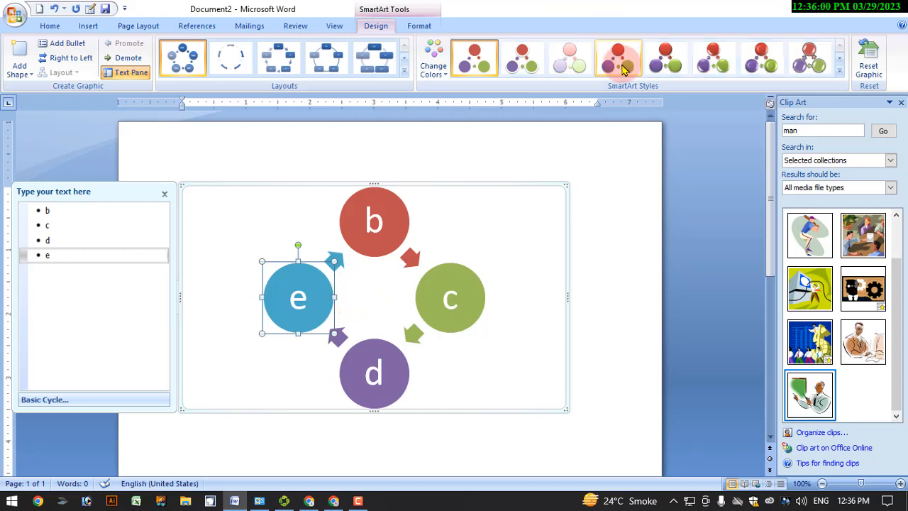
Step: Apply the glossy, beveled sixth SmartArt style to the four-circle cycle graphic
left_click(695, 67)
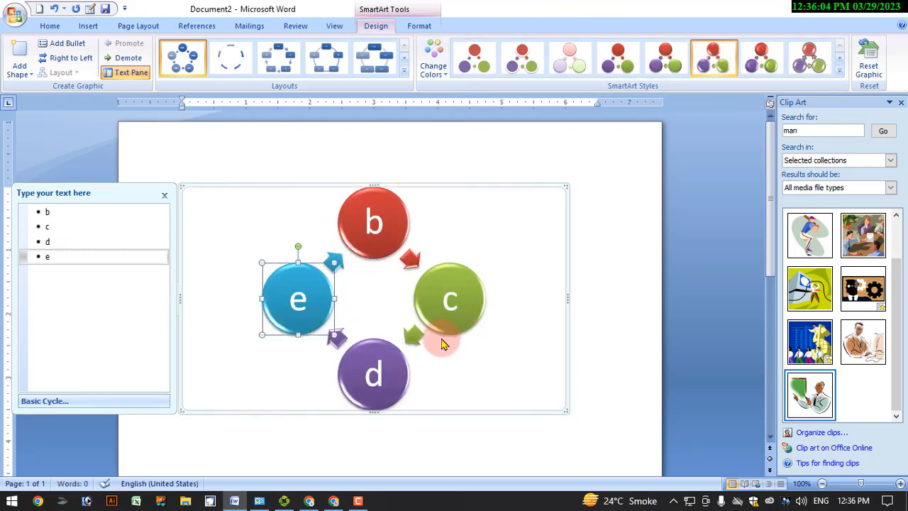
scroll(284, 253, "down", 1)
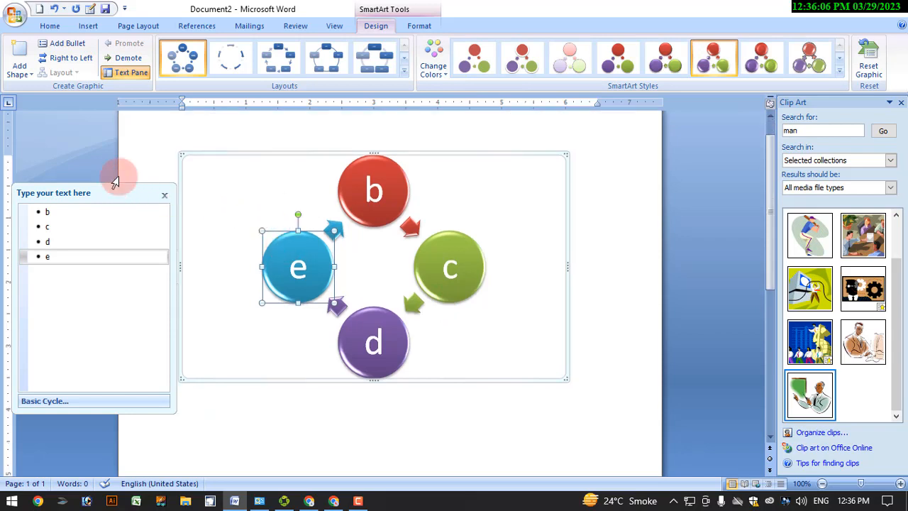
left_click(84, 27)
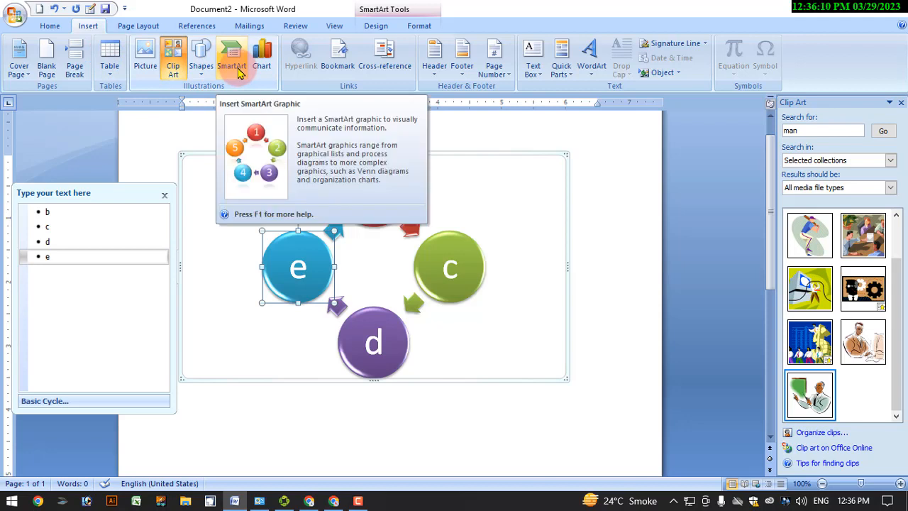
Step: Delete the four-circle cycle SmartArt graphic from the page
left_click(482, 378)
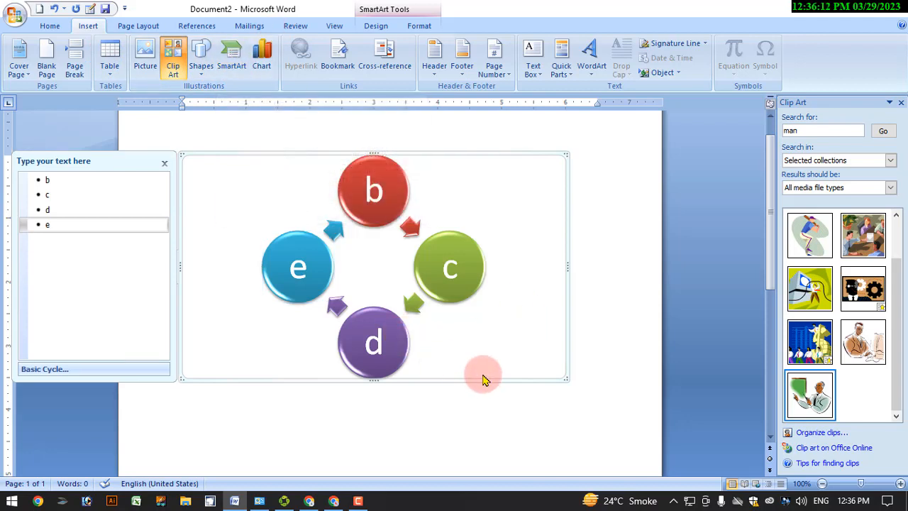
key("Delete")
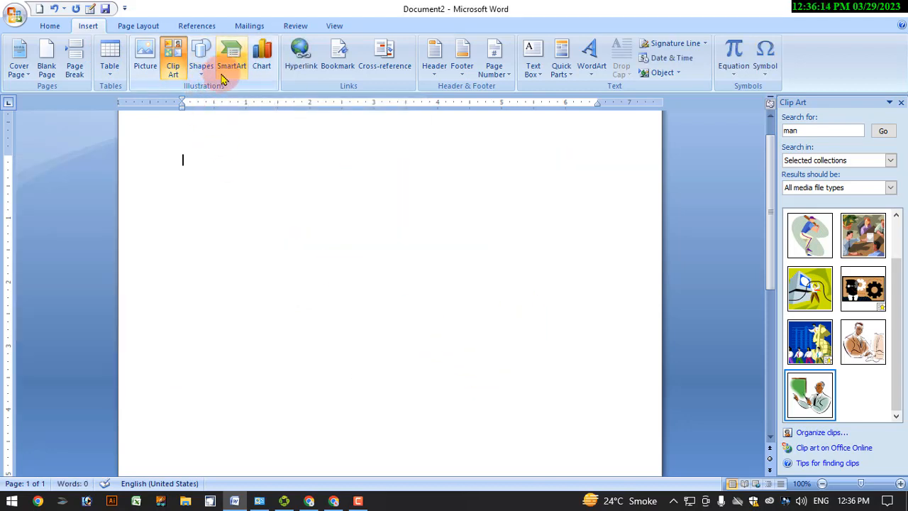
Step: Insert a 100% stacked column chart in 3-D and close the Clip Art pane
left_click(260, 64)
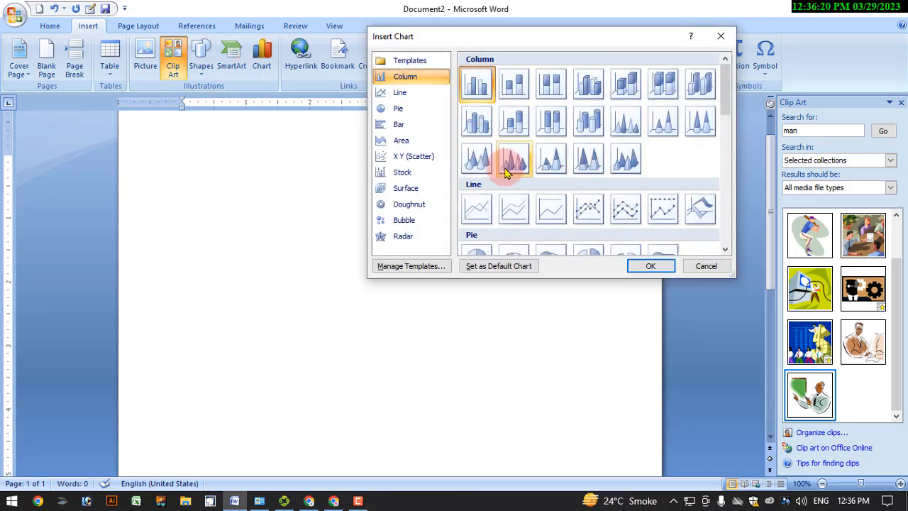
left_click(662, 85)
left_click(647, 265)
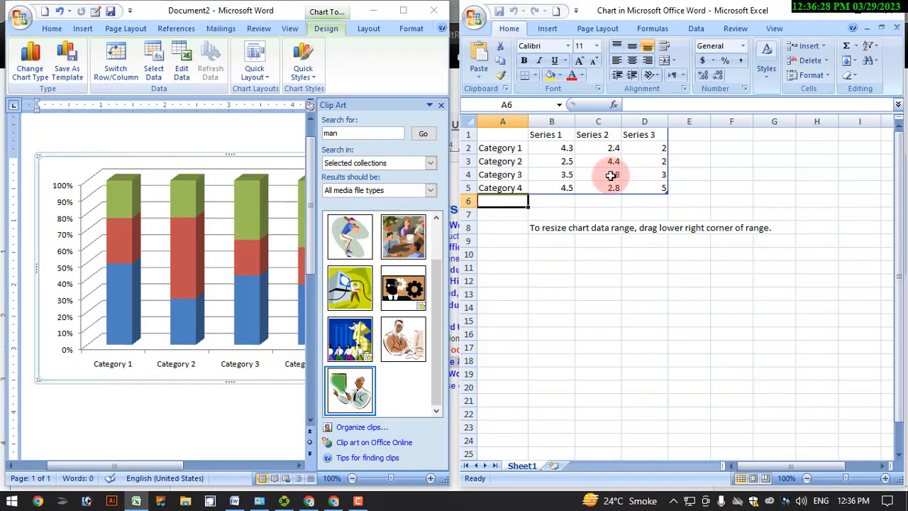
left_click(440, 106)
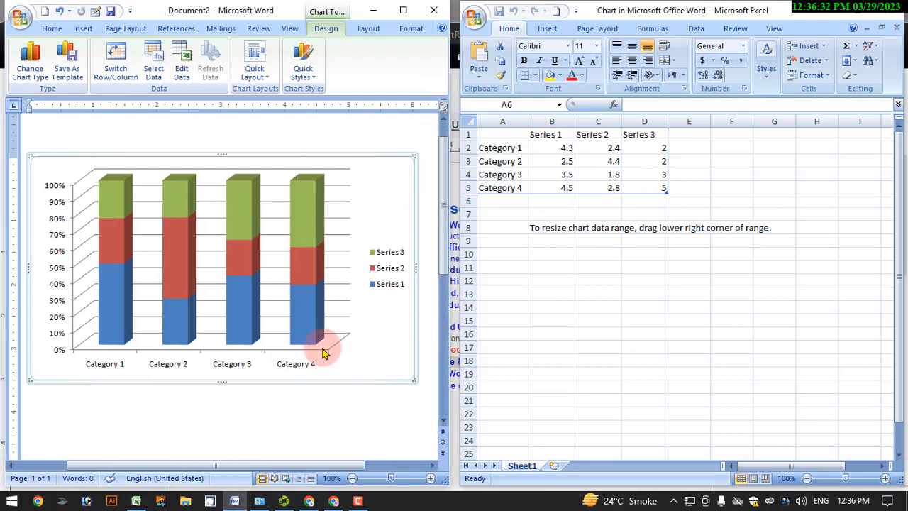
Step: Rename the first three chart categories in cells A2 to A4 as Staff 1, Staff 2 and Staff 3
left_click(522, 145)
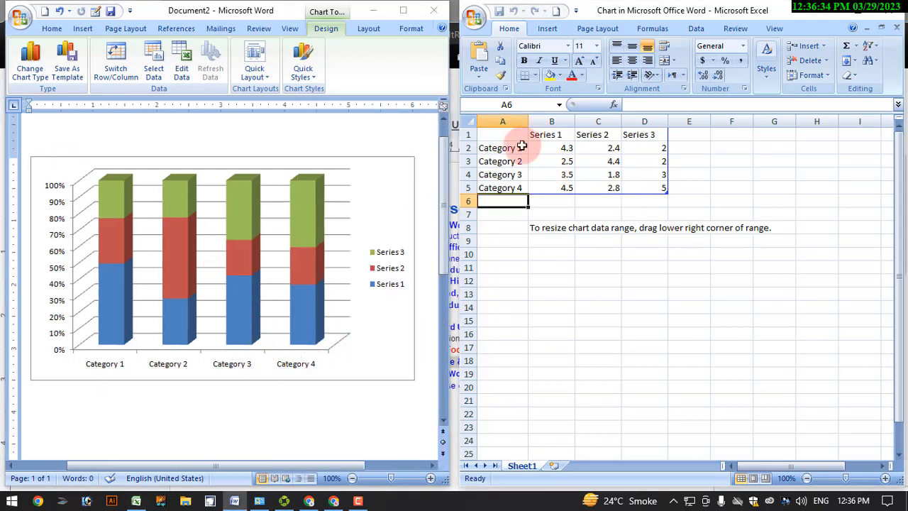
left_click(512, 150)
double_click(525, 150)
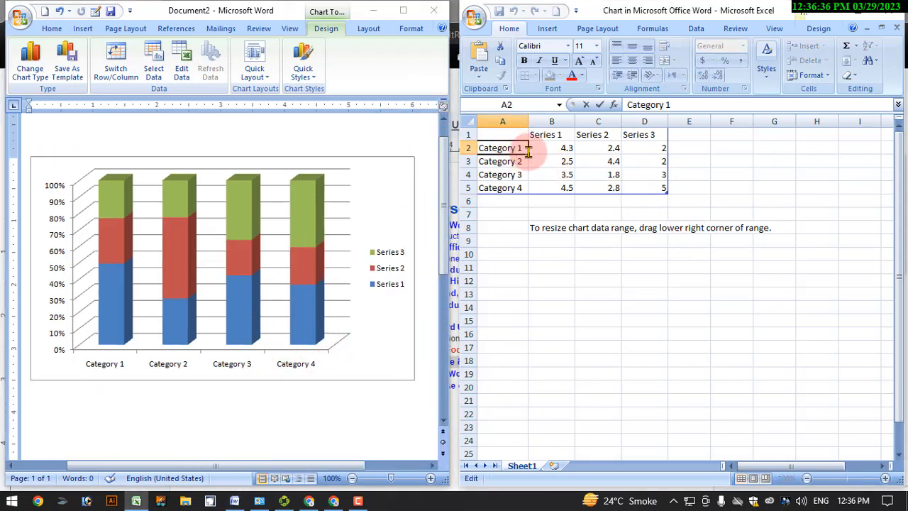
left_click_drag(523, 150, 466, 149)
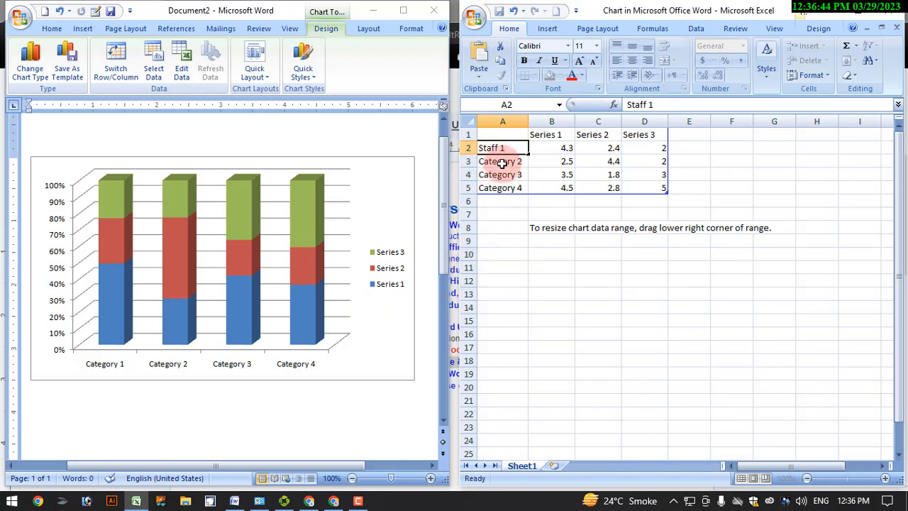
left_click(502, 162)
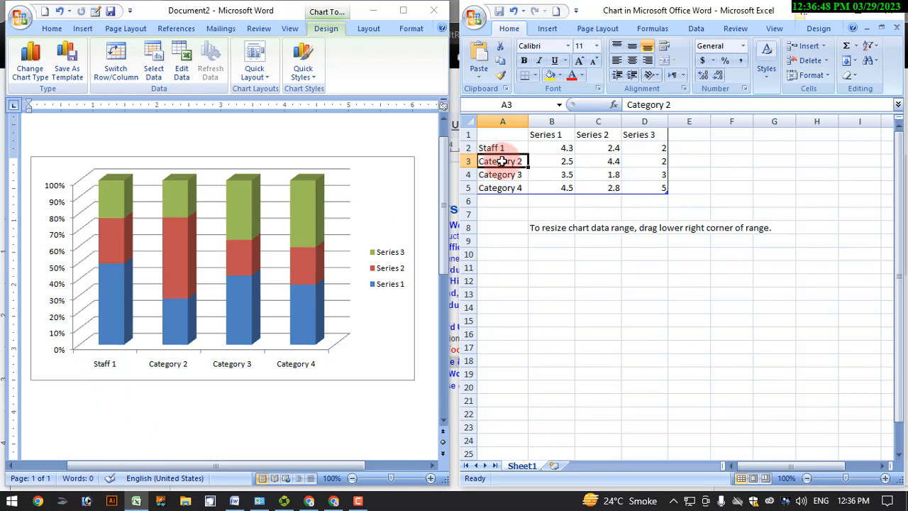
left_click_drag(518, 161, 441, 167)
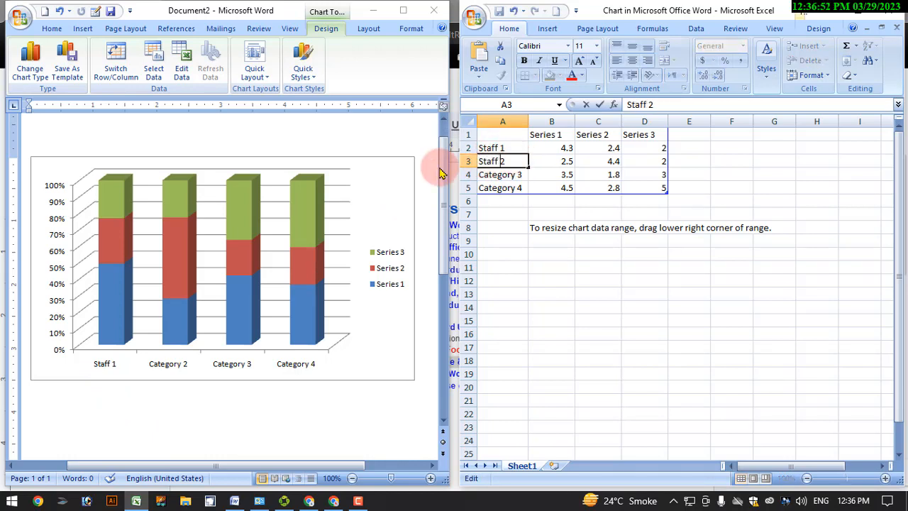
left_click(502, 174)
double_click(525, 174)
left_click_drag(525, 175, 428, 175)
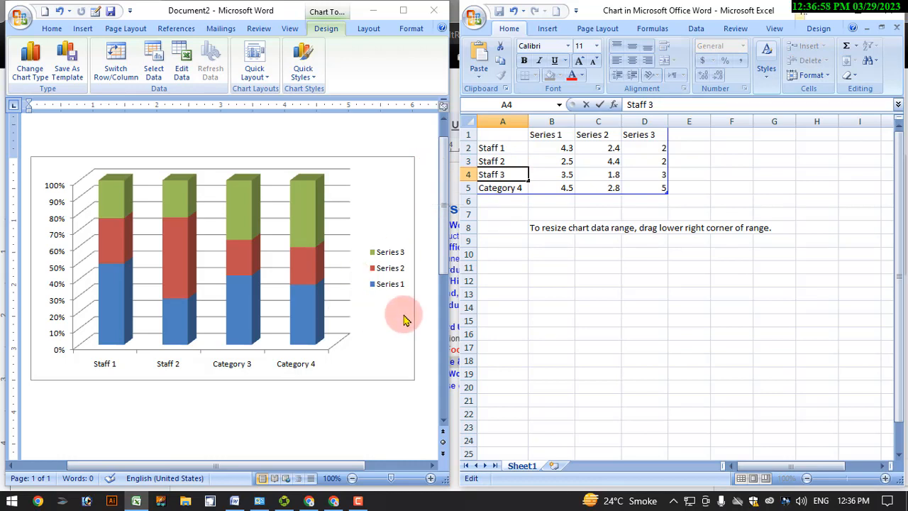
type("Staff")
left_click(538, 183)
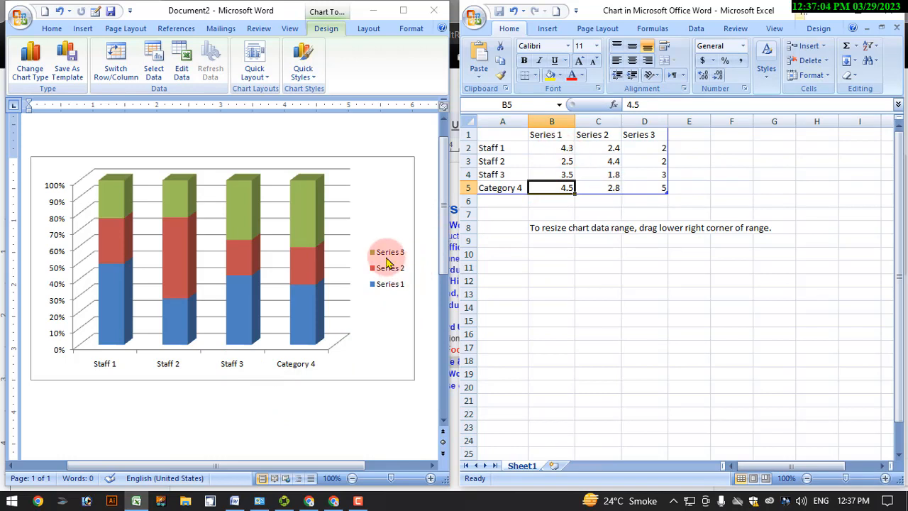
Step: Try 4, 10 and 20 in turn as the Series 3 value of Staff 1 in cell D2
left_click(645, 152)
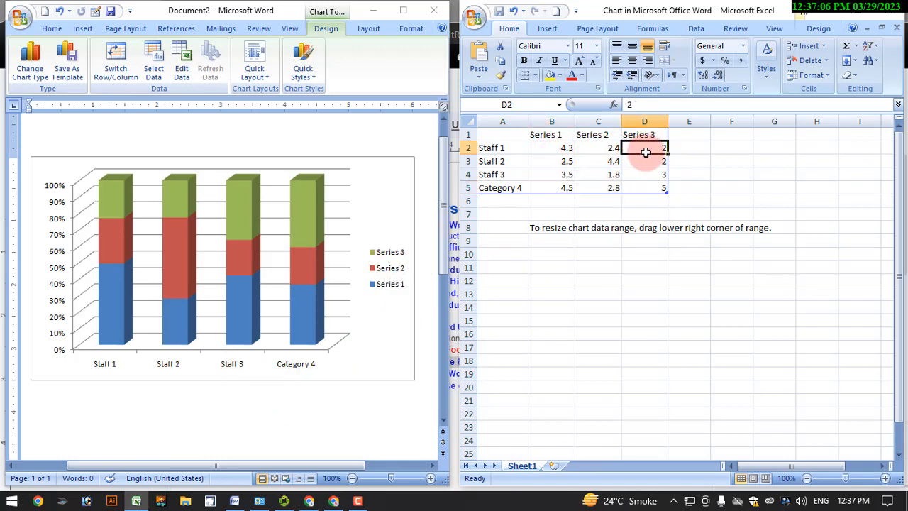
type("4")
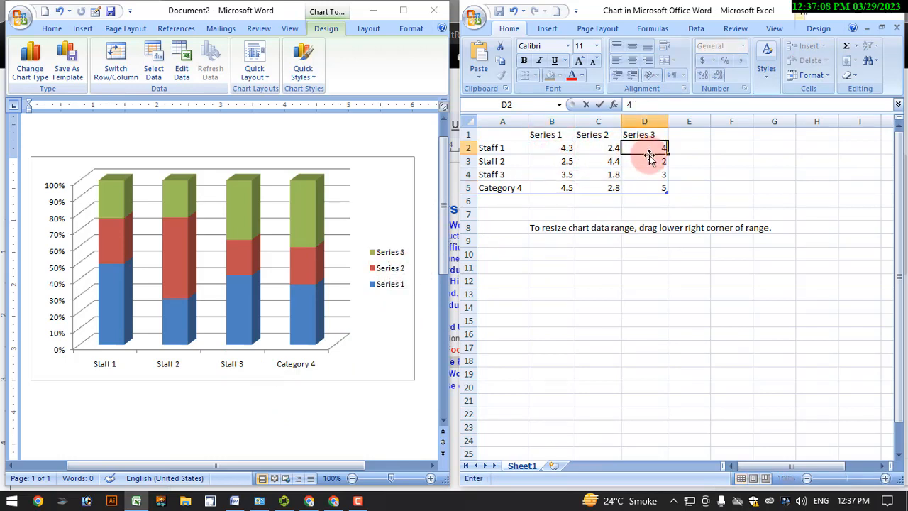
key("Return")
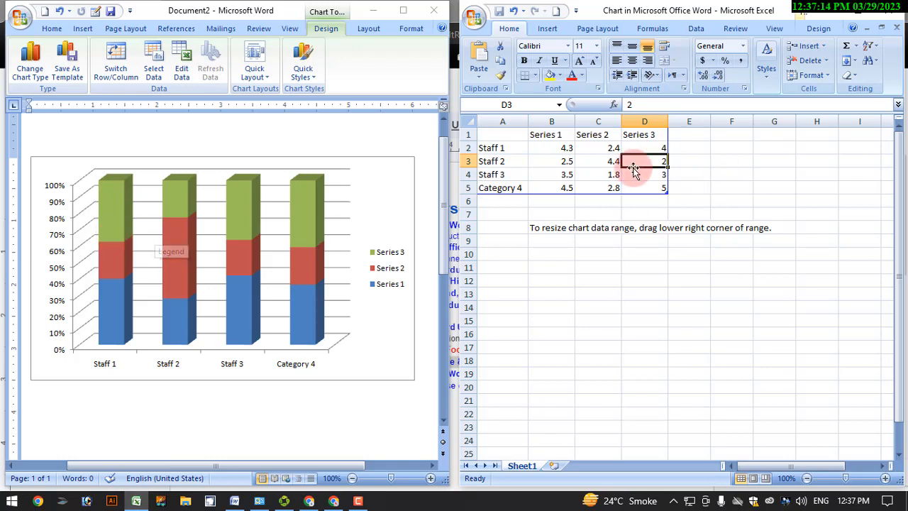
type("10")
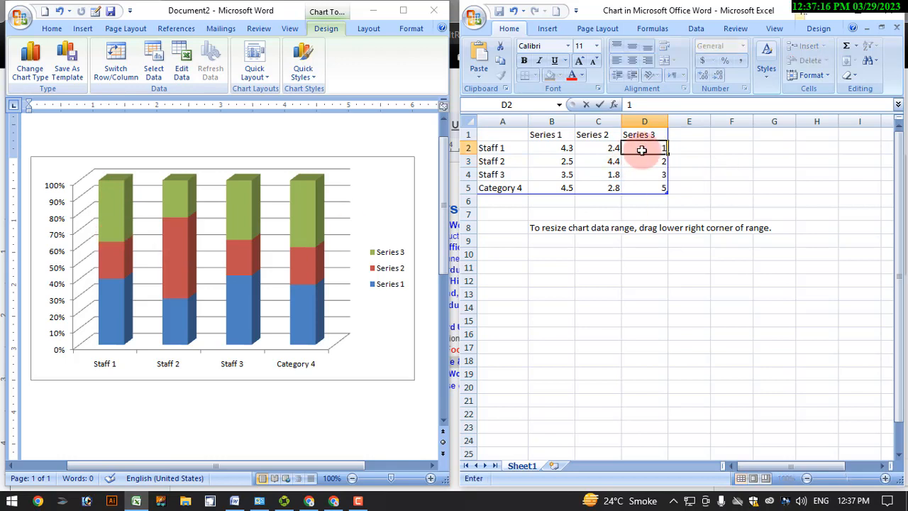
left_click(561, 176)
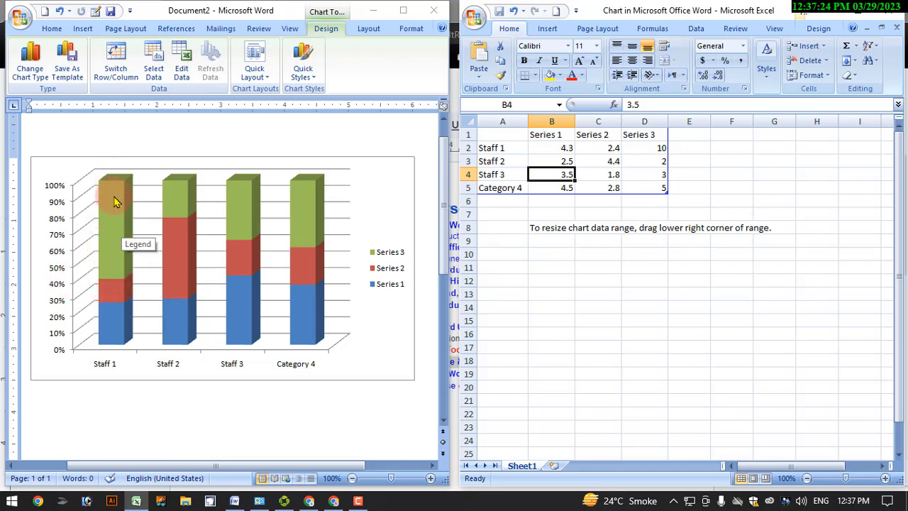
left_click(646, 148)
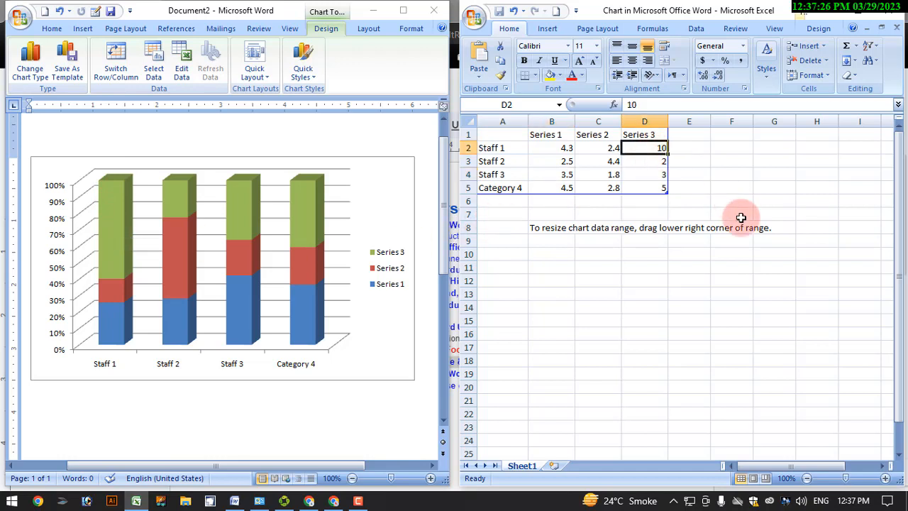
type("20")
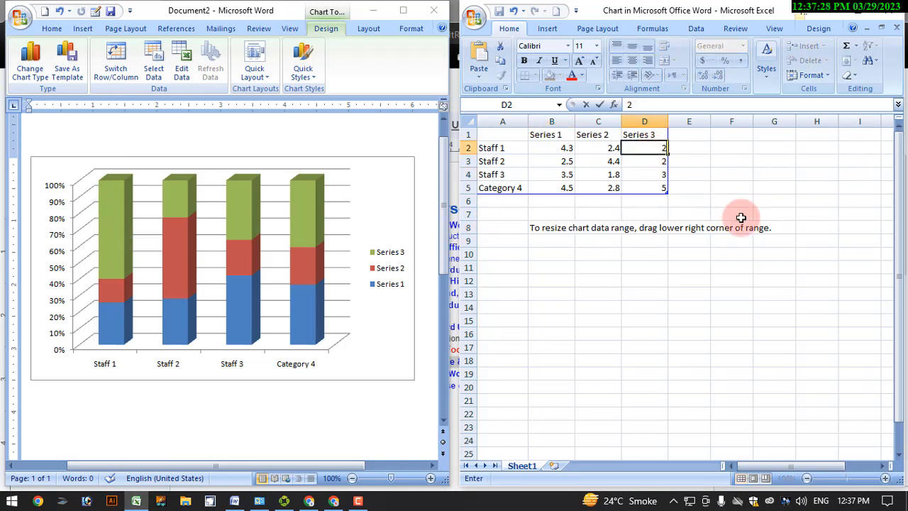
left_click(138, 227)
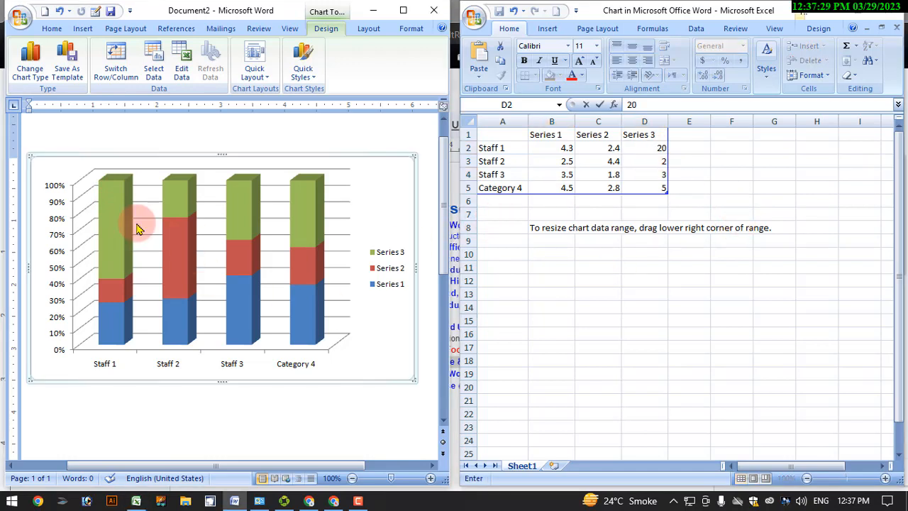
left_click(642, 149)
left_click(644, 174)
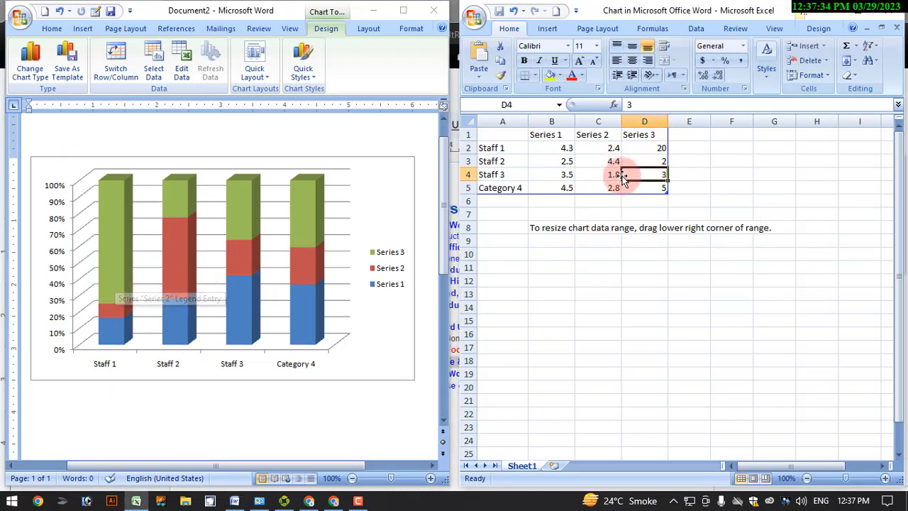
Step: Set the Series 3 value of Staff 1 in cell D2 to 100
left_click(644, 149)
type("100")
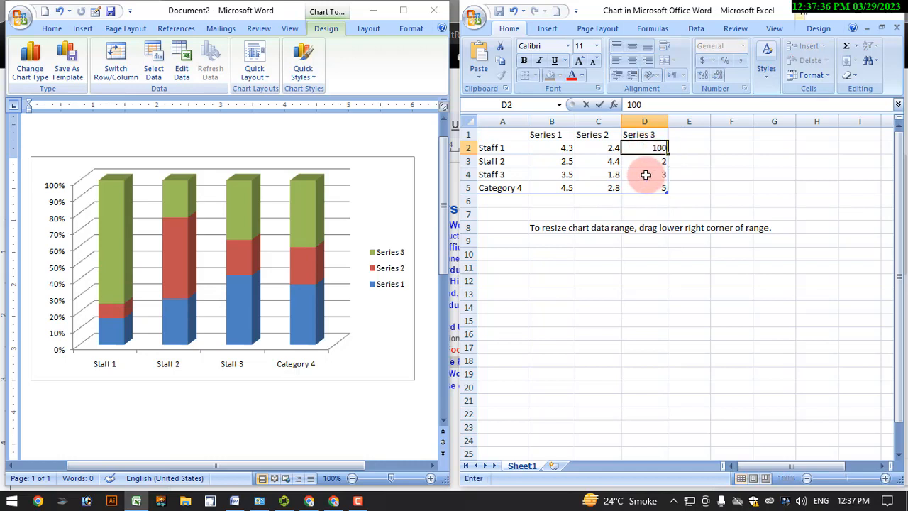
left_click(645, 174)
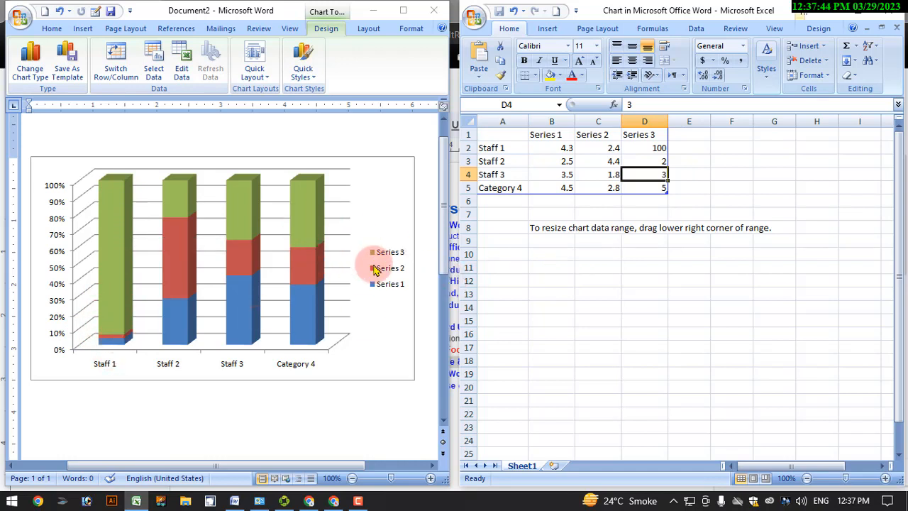
Step: Rename the three data series in cells B1 to D1 as Basic pay, Allowance and Total
left_click(546, 135)
type("Ba")
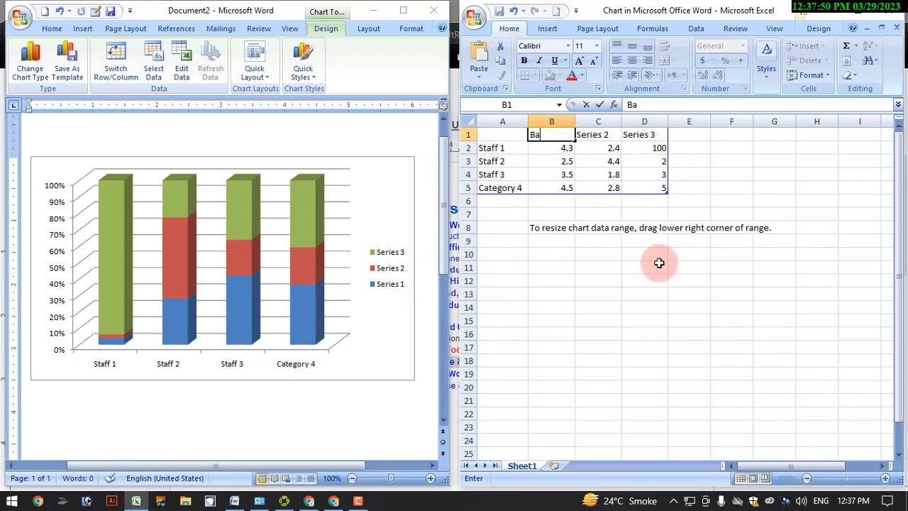
type("sic pay")
key("Tab")
type("A")
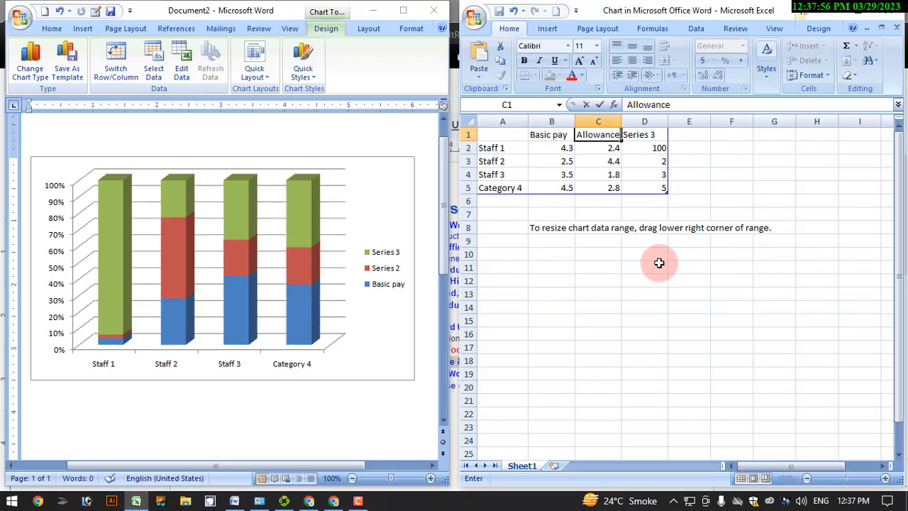
left_click(647, 133)
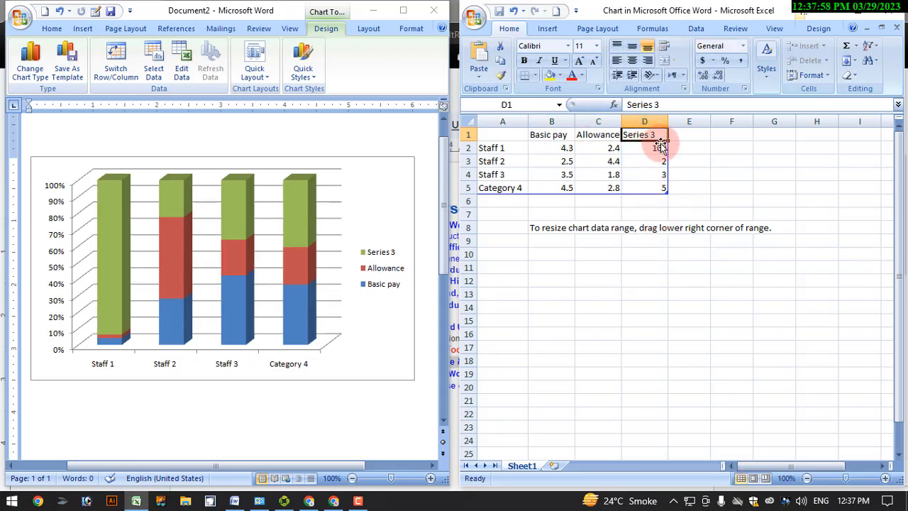
type("Tot")
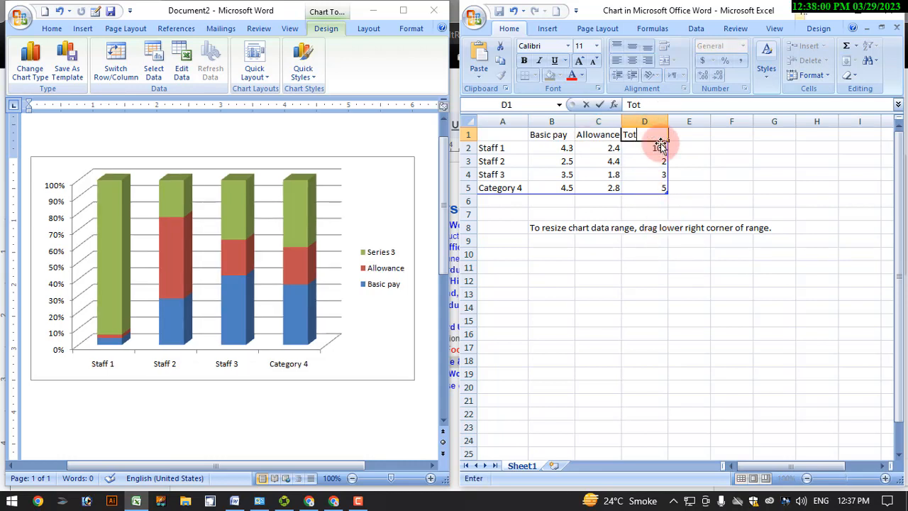
type("al")
left_click(644, 175)
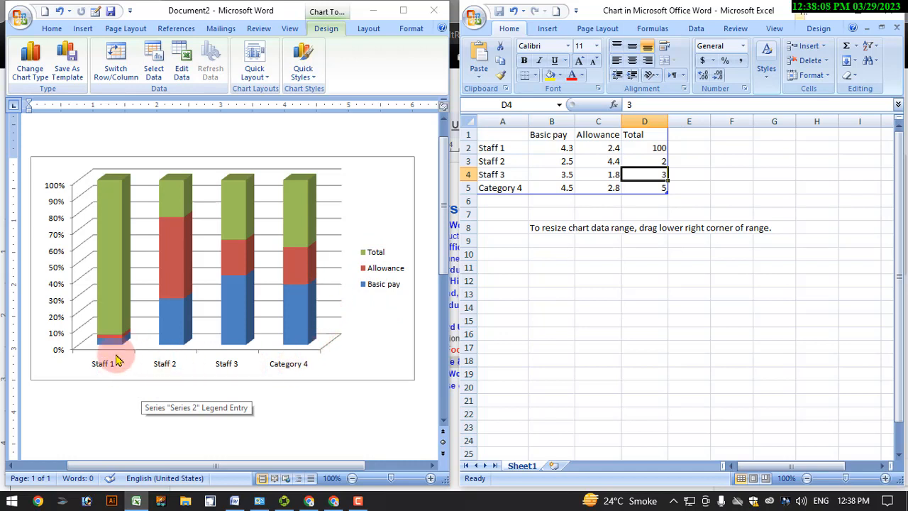
Step: Set the Basic pay of Staff 1 to 10 and the Allowance to 5
left_click(566, 148)
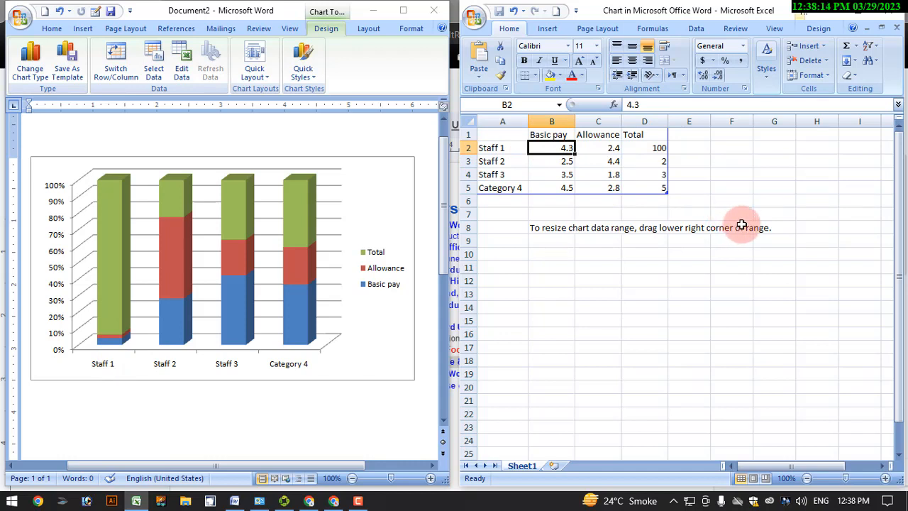
type("10")
left_click(632, 174)
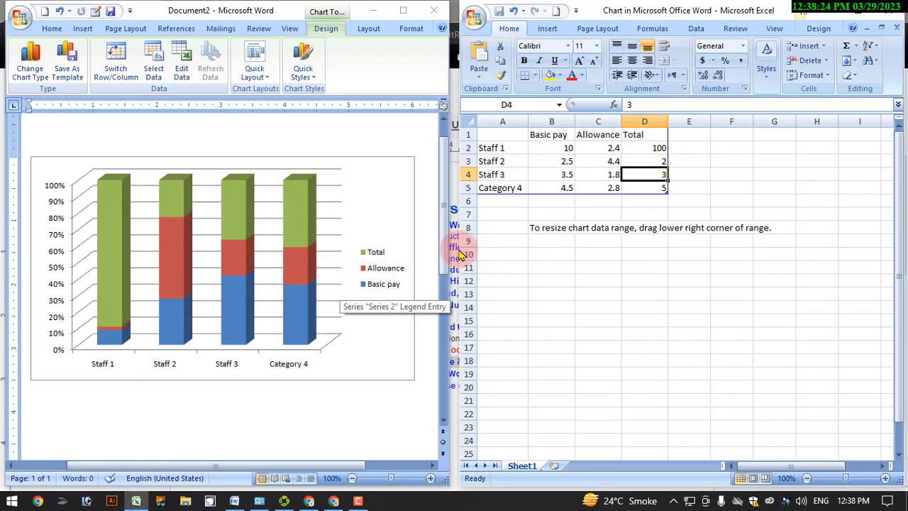
left_click(607, 147)
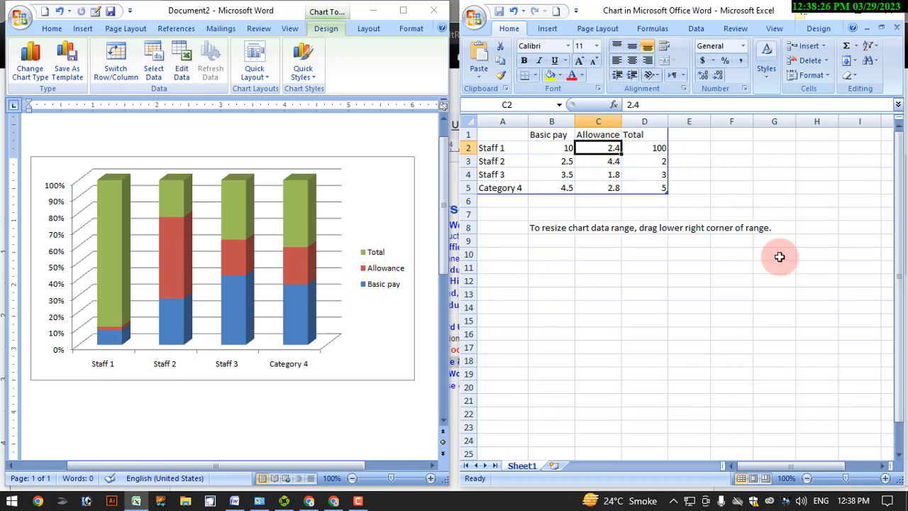
type("5")
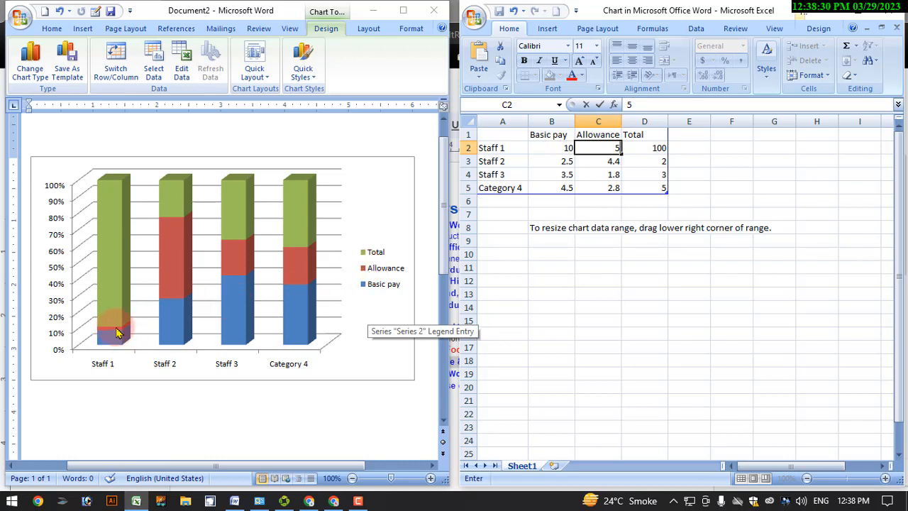
left_click(599, 162)
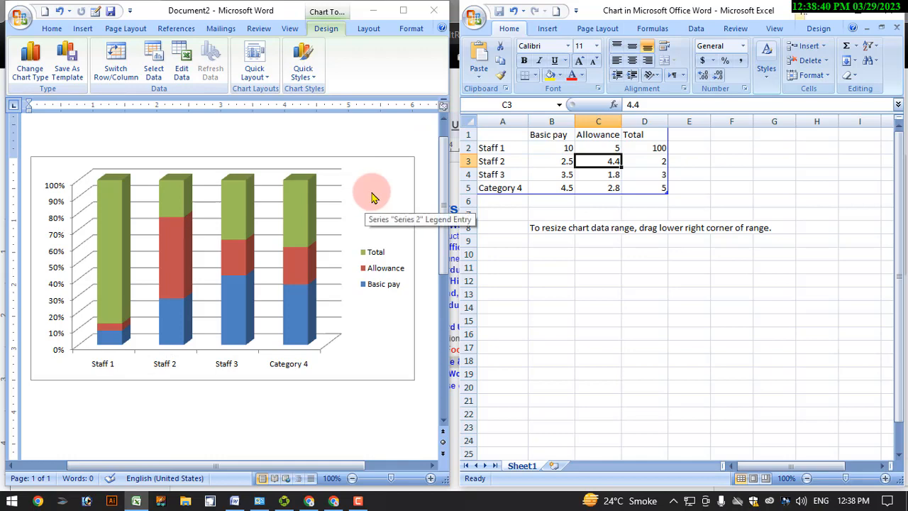
Step: Close the Excel data sheet and select the plot area of the chart in Word
left_click(889, 9)
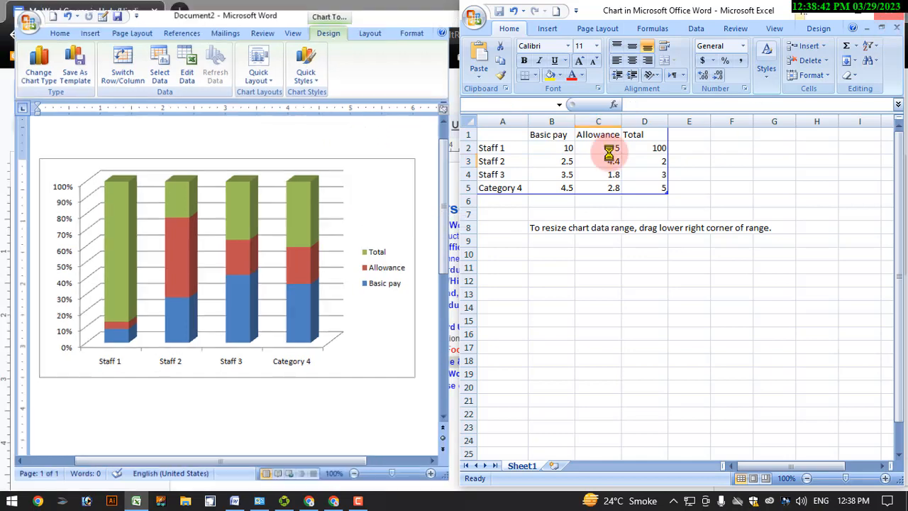
left_click(281, 163)
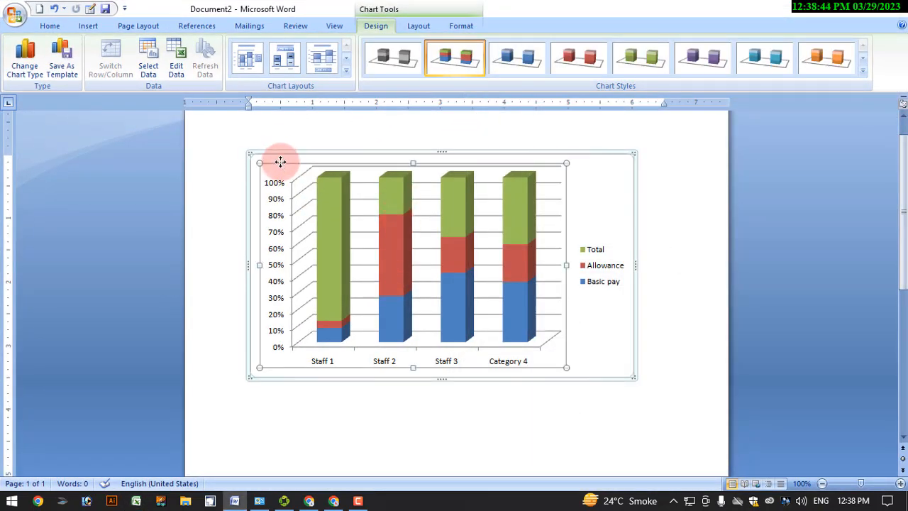
Step: Reopen the chart's data sheet to look over its values, and close it
left_click(176, 65)
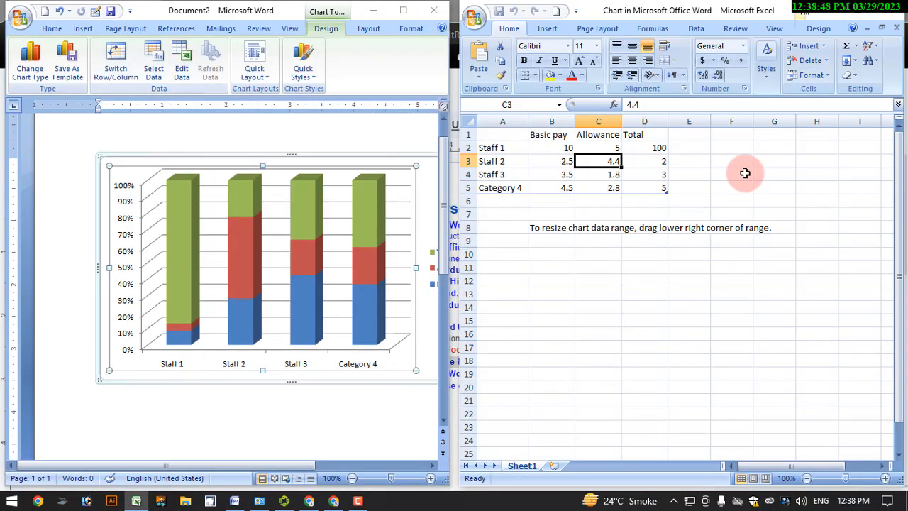
left_click(889, 12)
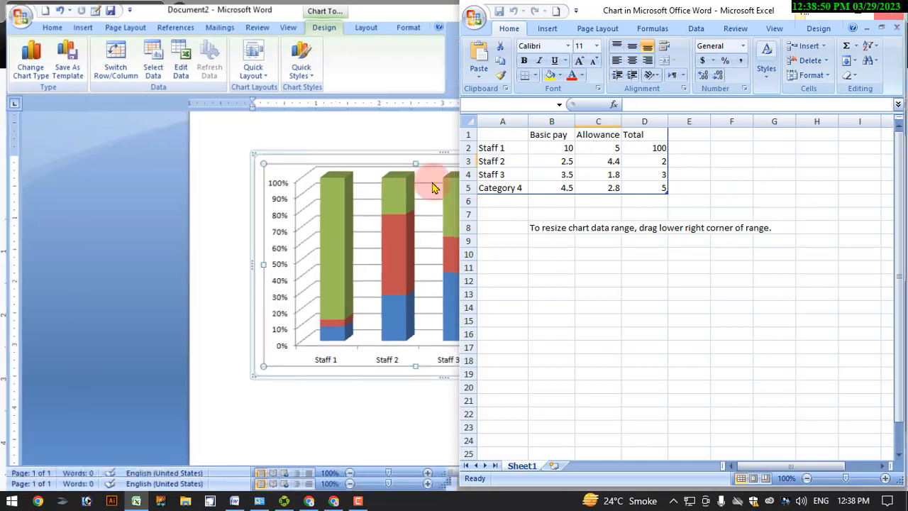
Step: Edit the page header to read "Learn With Anjum.com" and return to the document body
left_click(86, 27)
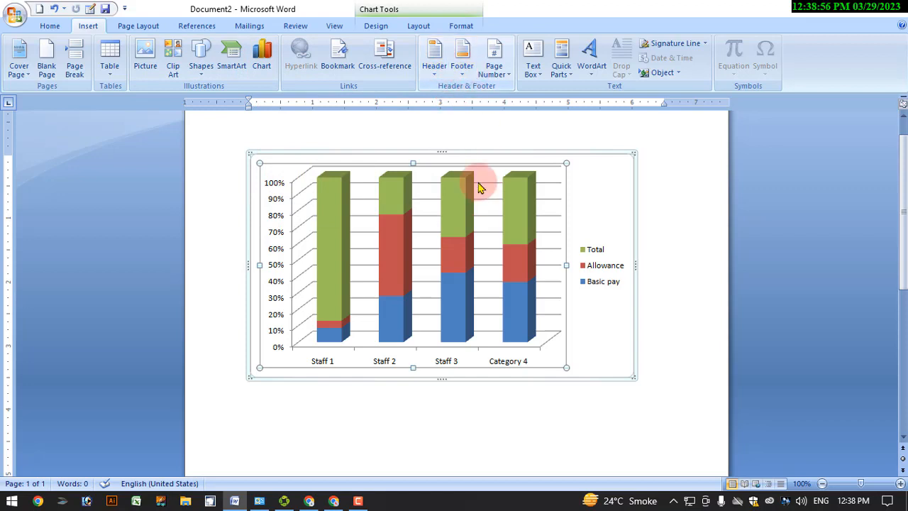
scroll(474, 170, "up", 1)
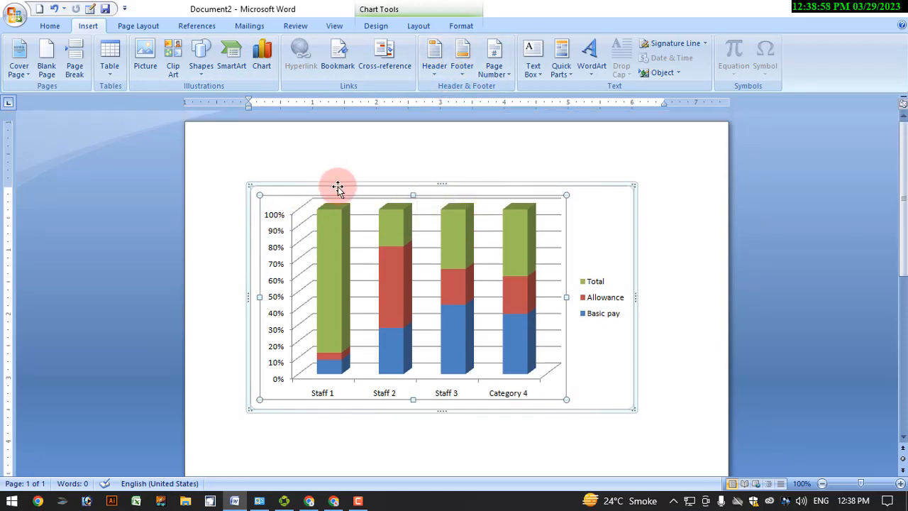
left_click_drag(338, 185, 344, 159)
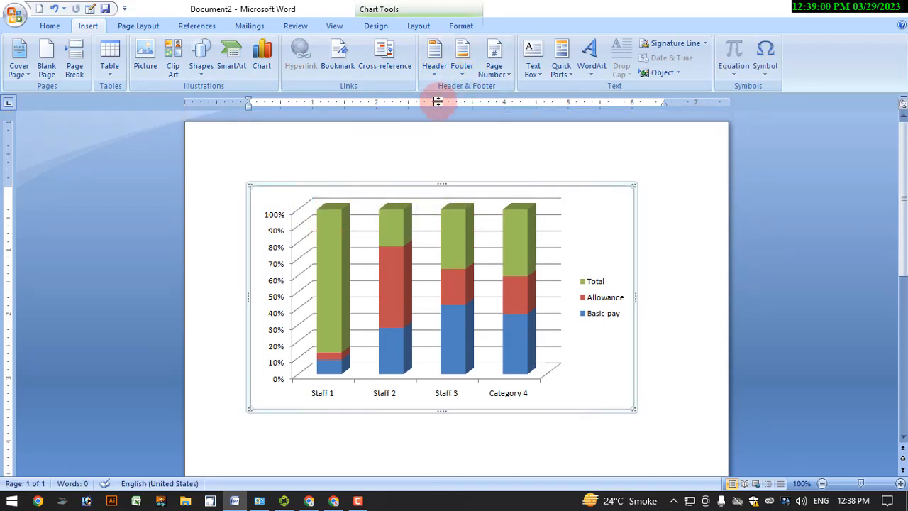
left_click(431, 62)
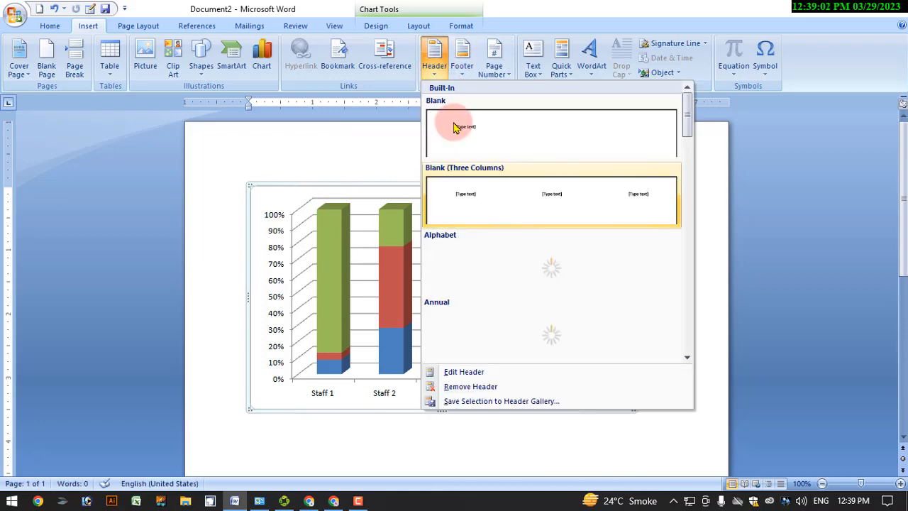
left_click(470, 376)
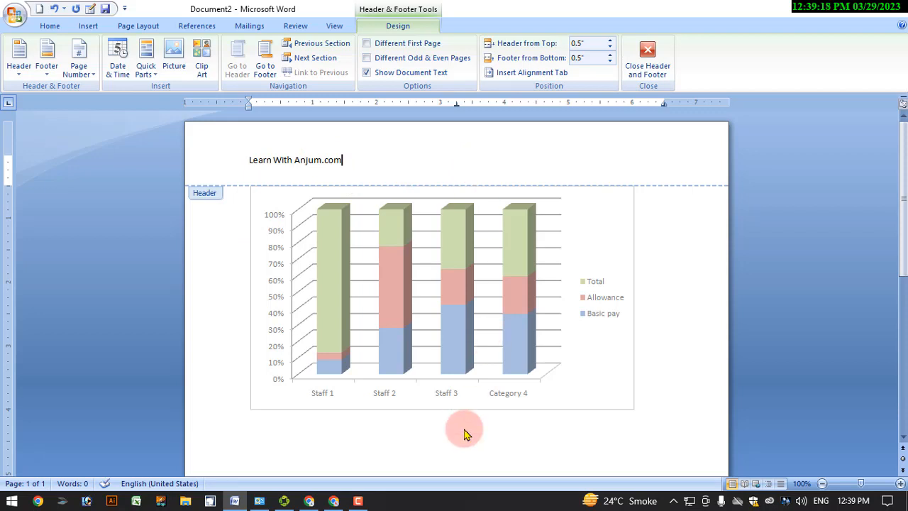
scroll(468, 305, "down", 5)
double_click(520, 444)
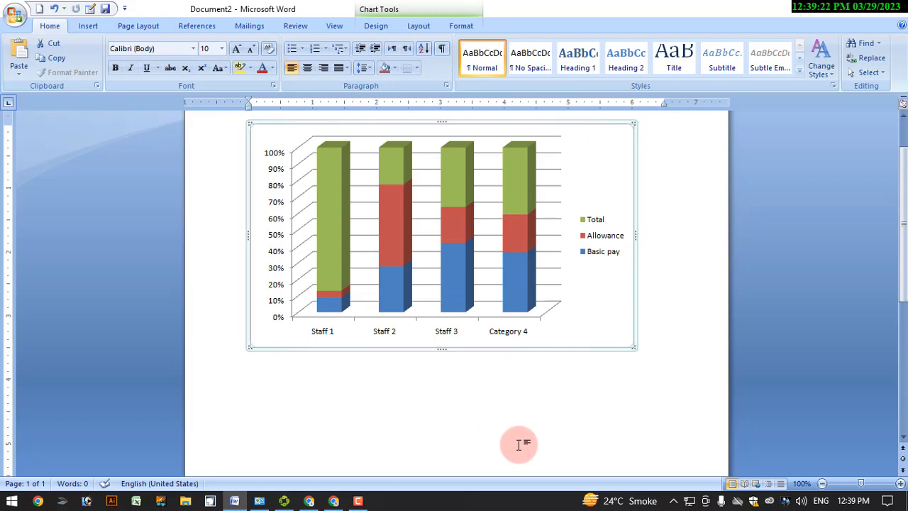
Step: Insert five page breaks before the chart to extend the document to six pages
left_click(520, 444)
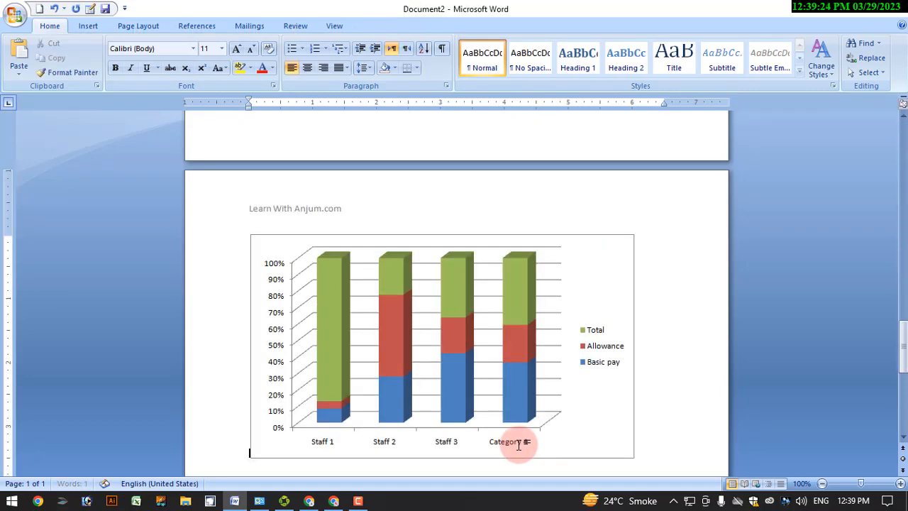
key("ctrl+Return")
key("ctrl+Return")
key("ctrl+Return")
key("ctrl+Return")
key("ctrl+Return")
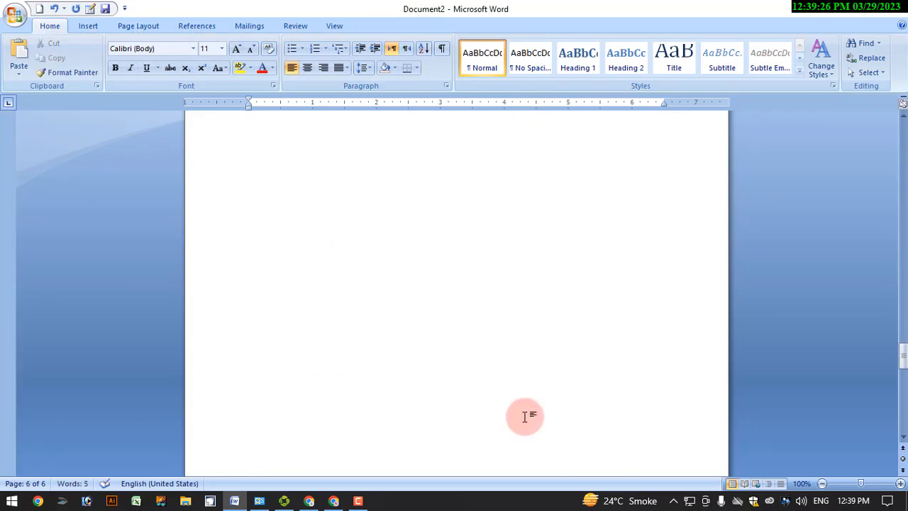
Step: Insert the built-in Alphabet footer and replace its placeholder text with LWA
scroll(525, 417, "up", 20)
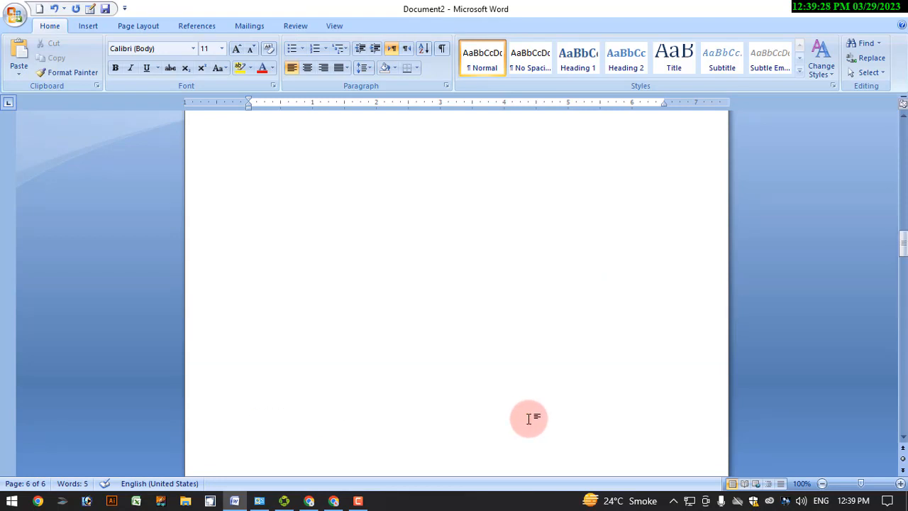
scroll(334, 310, "up", 5)
scroll(344, 320, "down", 5)
scroll(341, 317, "up", 5)
scroll(341, 317, "down", 8)
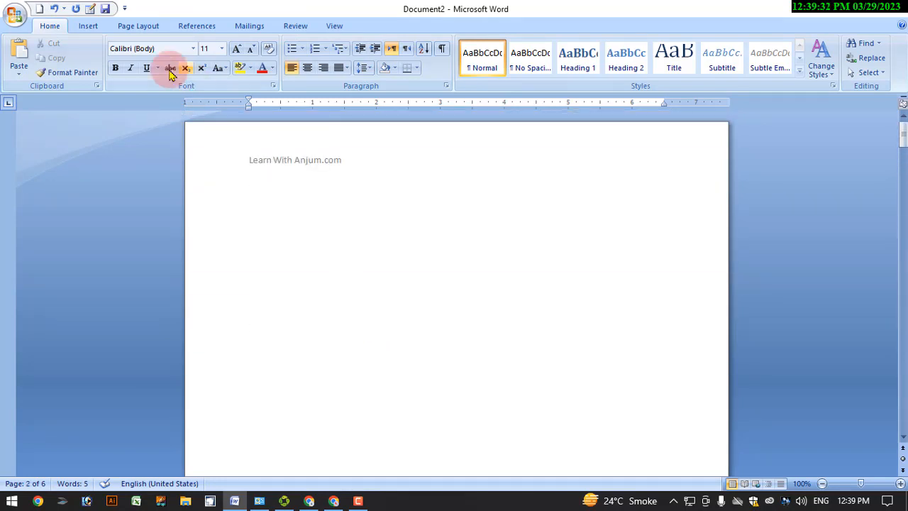
left_click(87, 29)
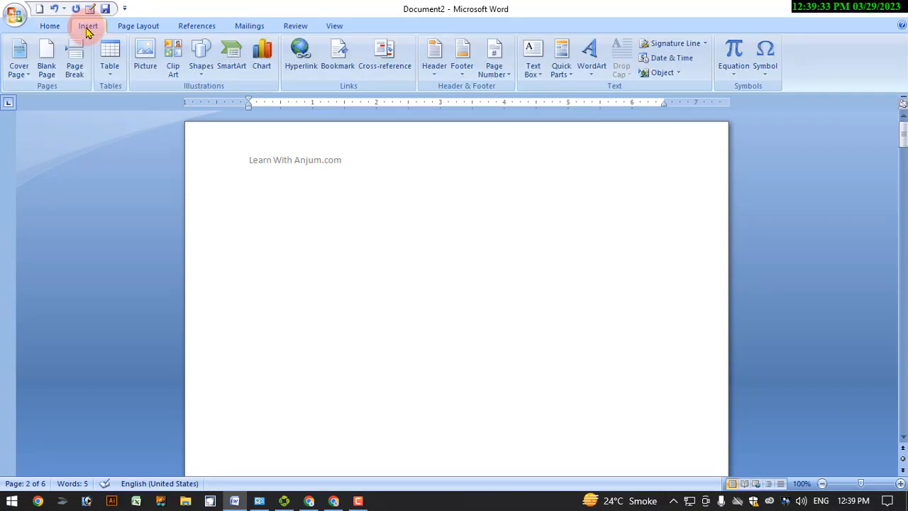
left_click(460, 68)
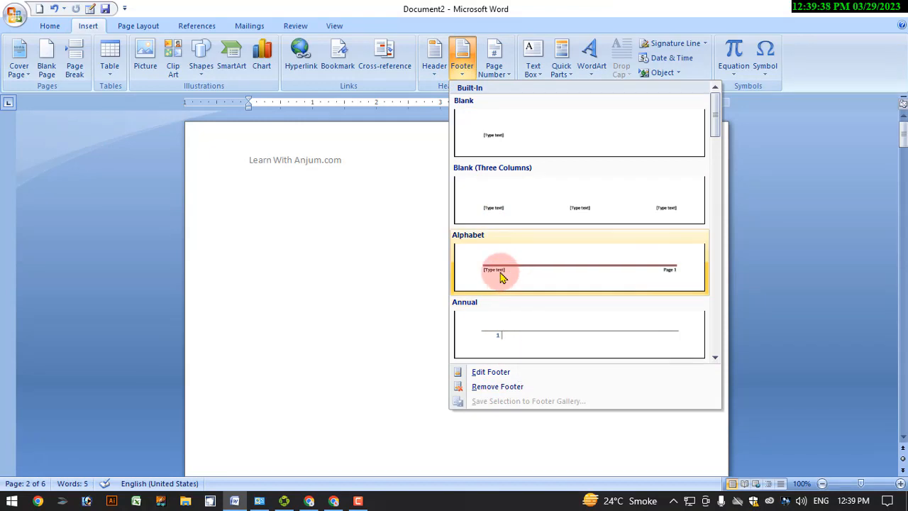
left_click(575, 271)
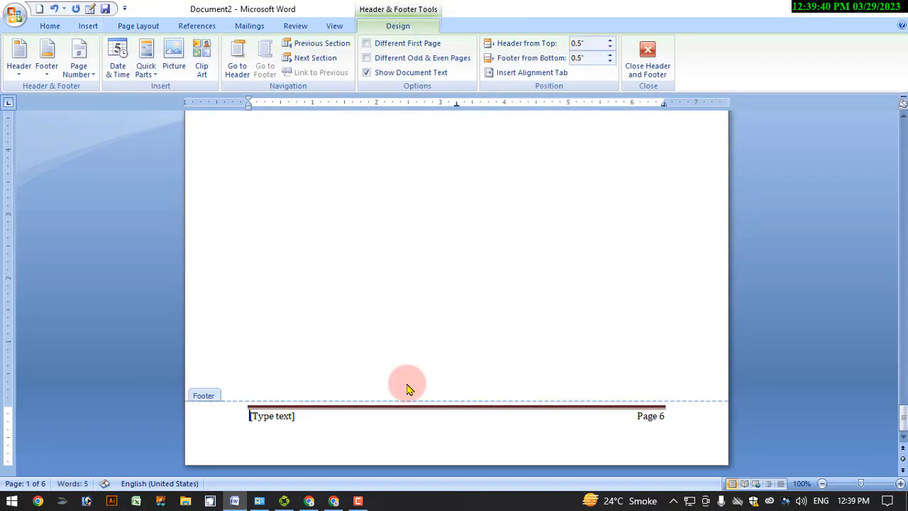
left_click(288, 417)
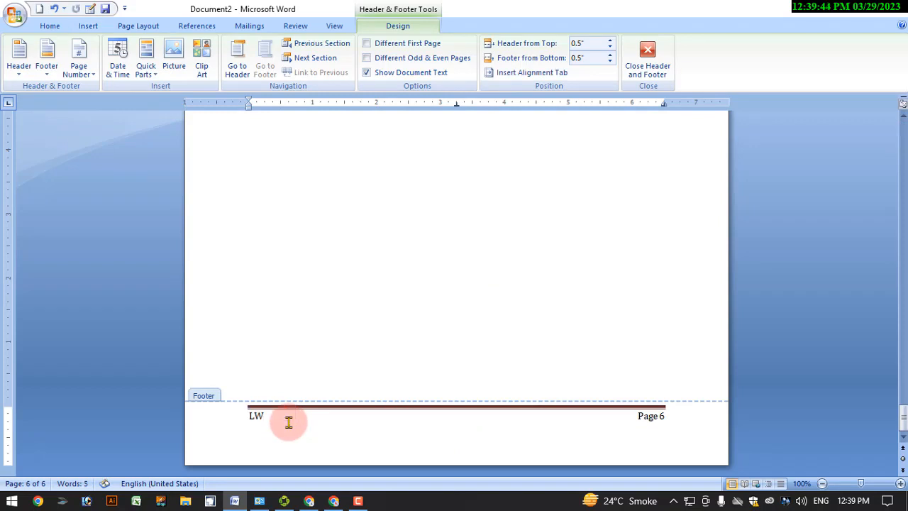
Step: Examine the header text, footer text and page numbers across the document's pages
scroll(422, 316, "up", 14)
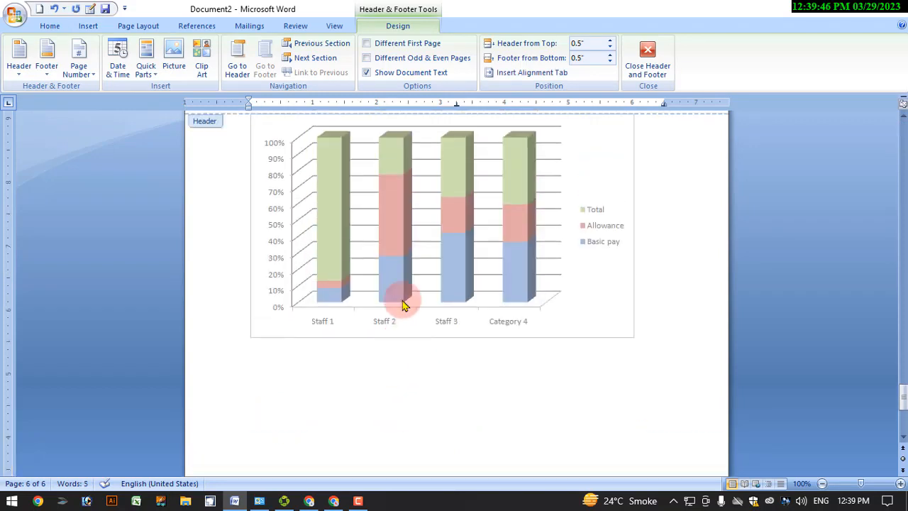
scroll(249, 308, "up", 3)
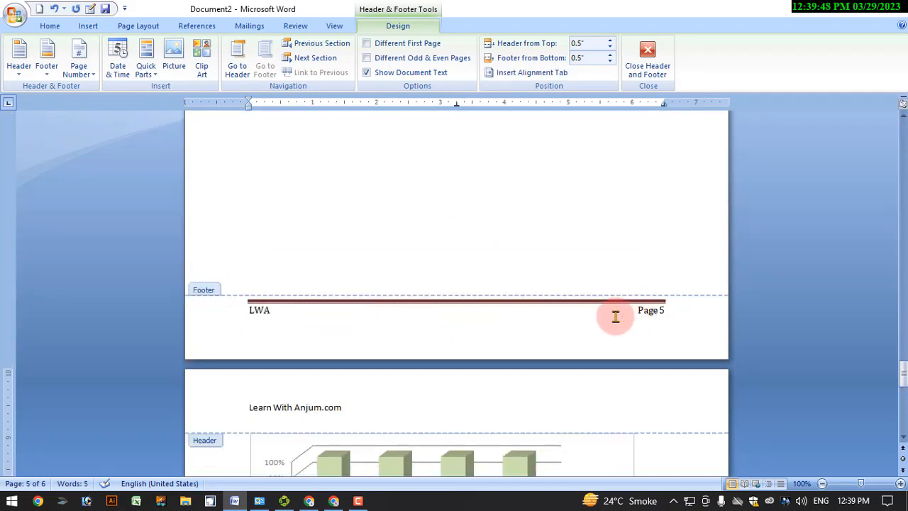
scroll(560, 321, "up", 5)
scroll(560, 321, "up", 8)
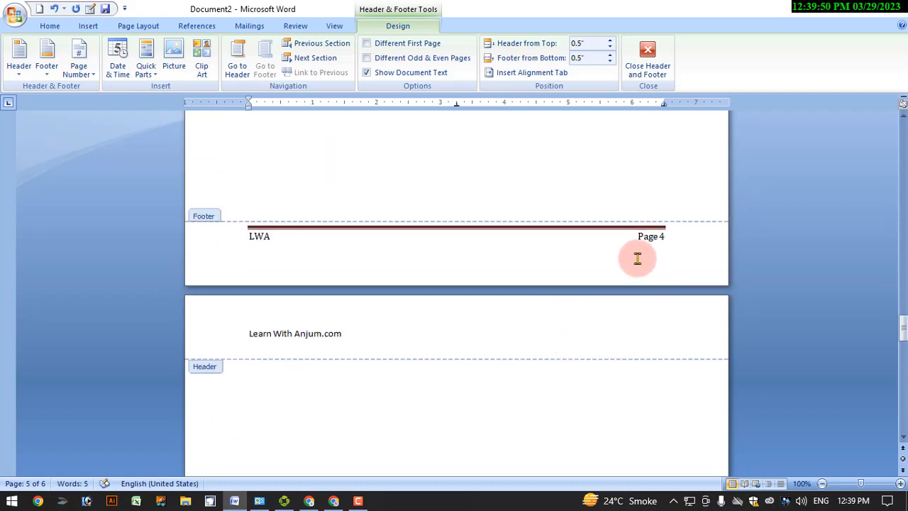
scroll(649, 245, "up", 15)
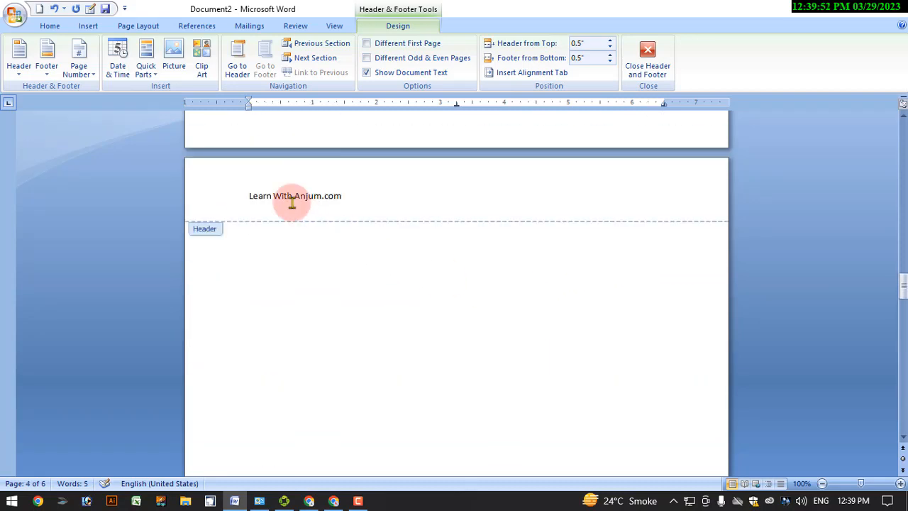
scroll(410, 201, "up", 8)
scroll(409, 201, "down", 3)
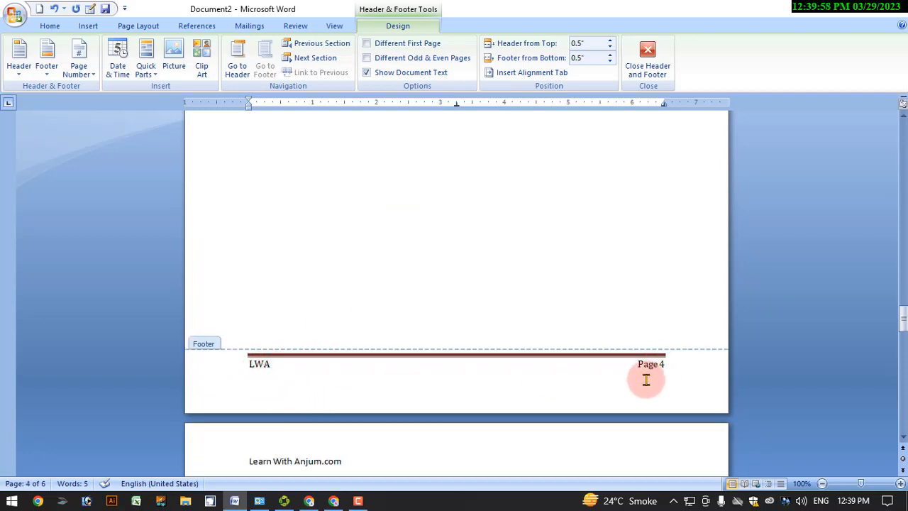
Step: Insert a page number at the top of every page in the Plain Number 2 style
left_click(131, 25)
left_click(91, 26)
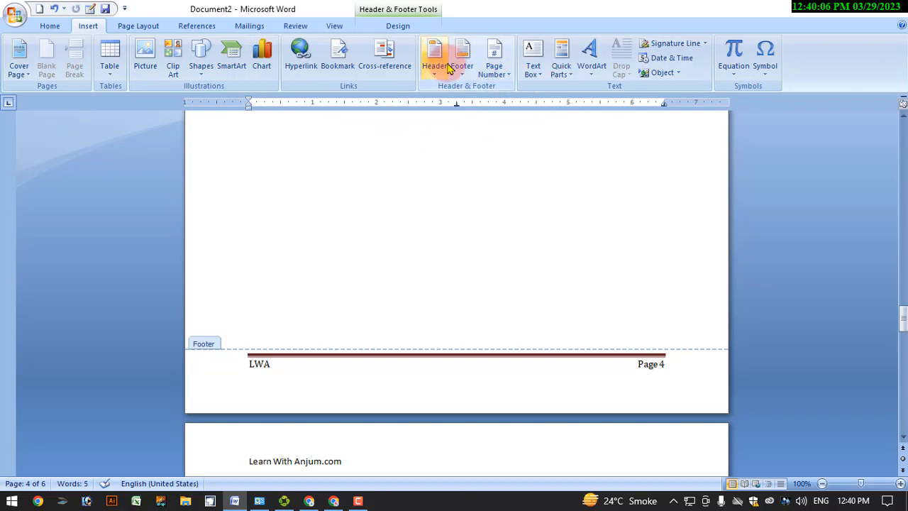
left_click(503, 75)
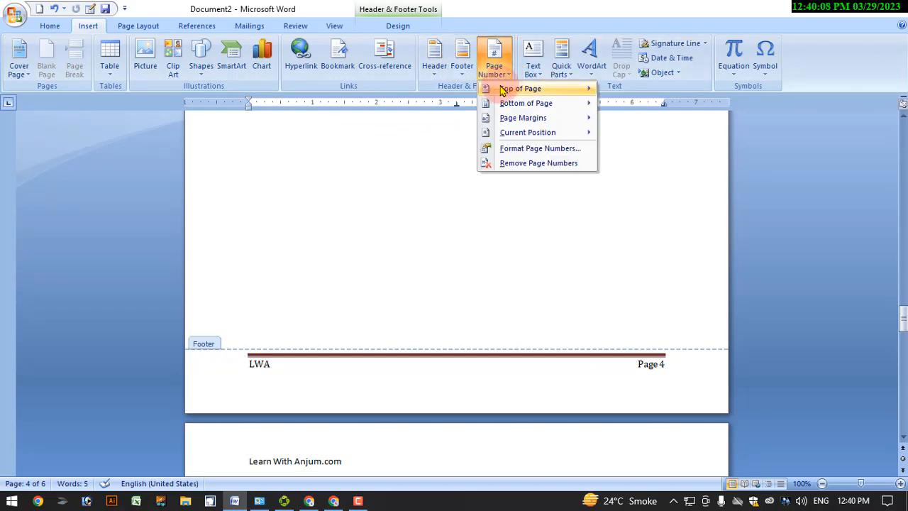
mouse_move(583, 89)
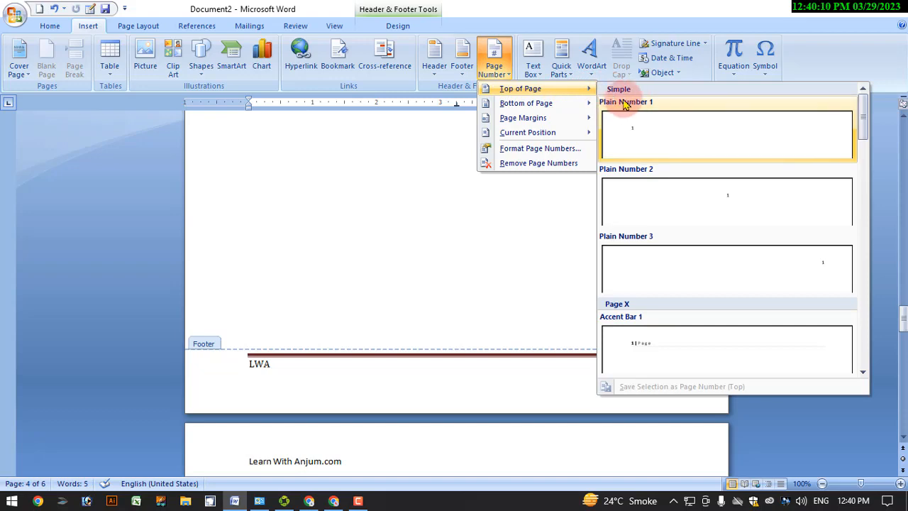
left_click(732, 199)
scroll(465, 174, "up", 3)
scroll(469, 182, "up", 20)
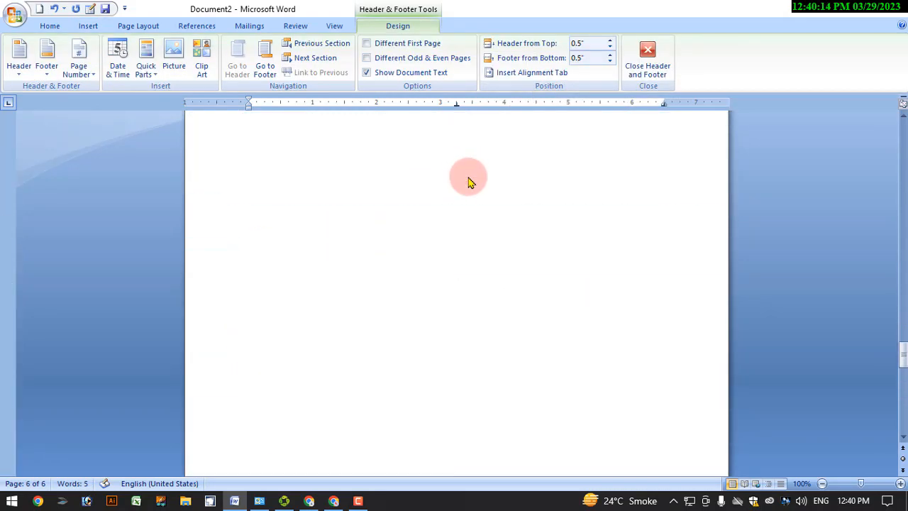
scroll(469, 183, "up", 20)
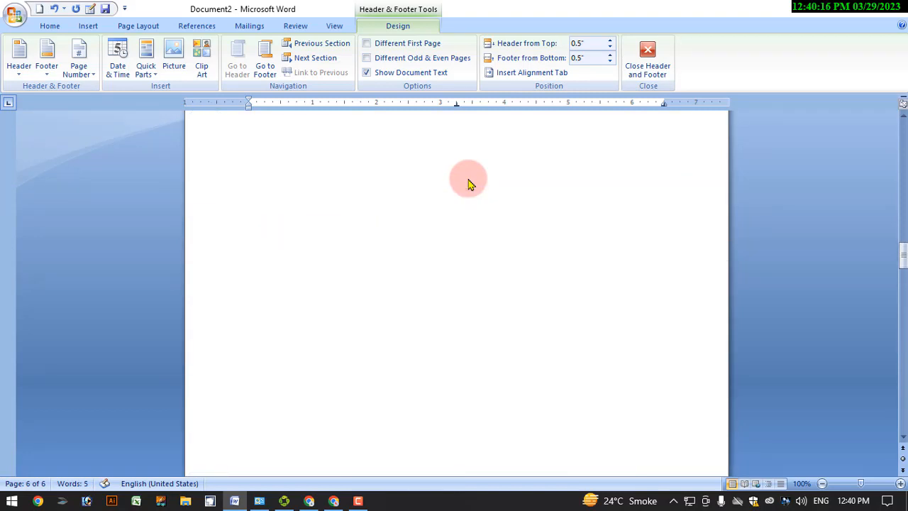
scroll(469, 181, "up", 15)
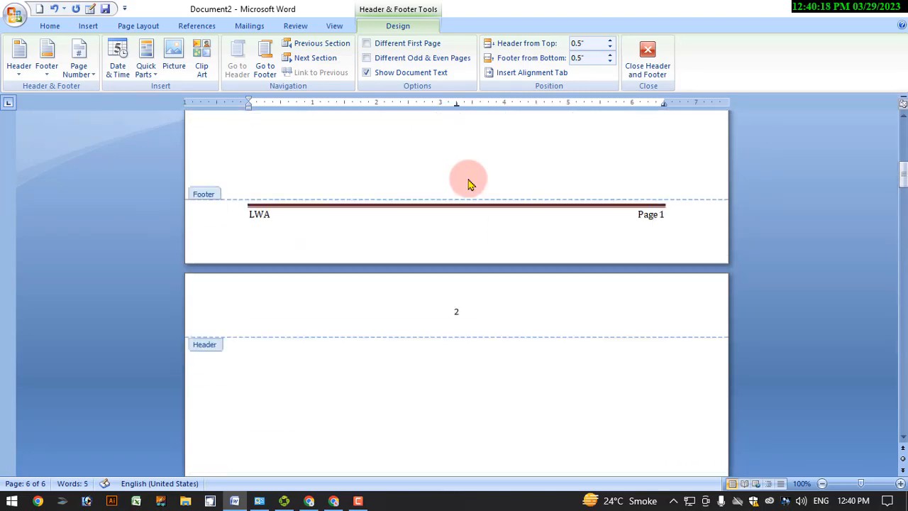
Step: Switch to the Ms Word Course in Urdu/Hindi document in Google Docs and select the Lecture #8 title
left_click(333, 500)
left_click_drag(207, 350, 596, 350)
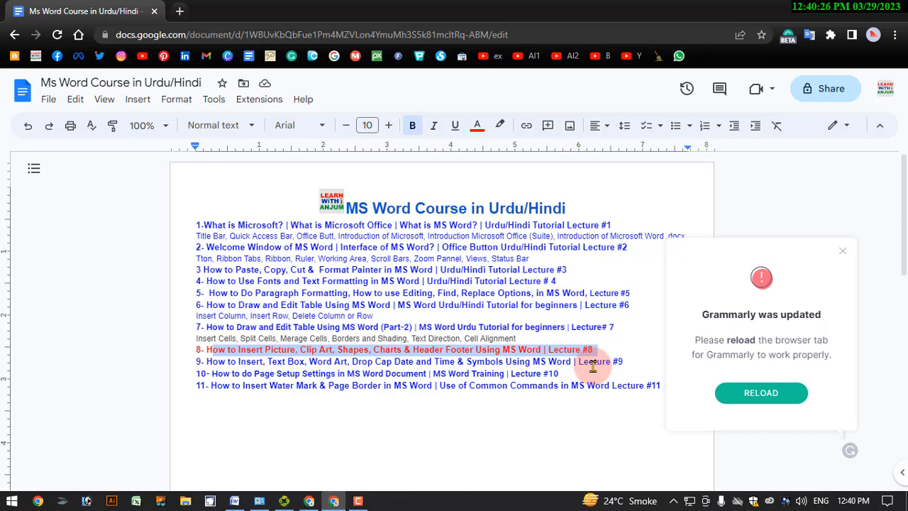
left_click(357, 502)
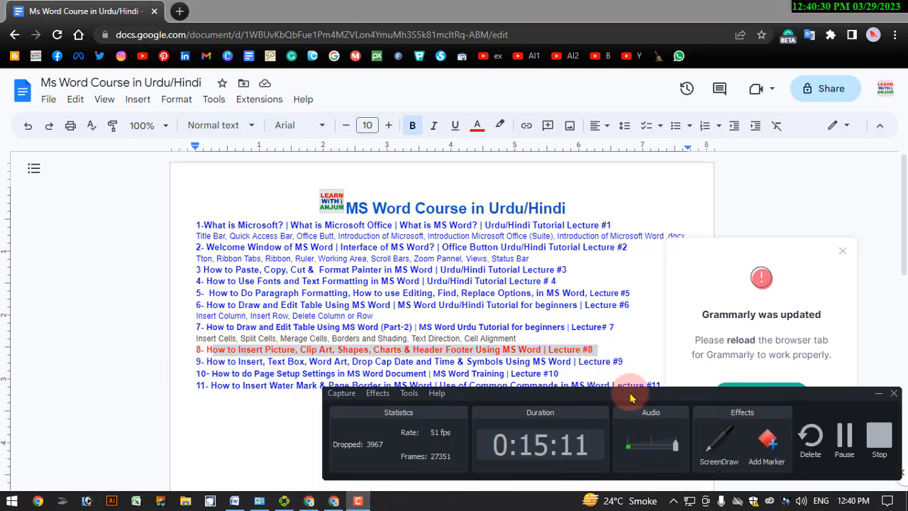